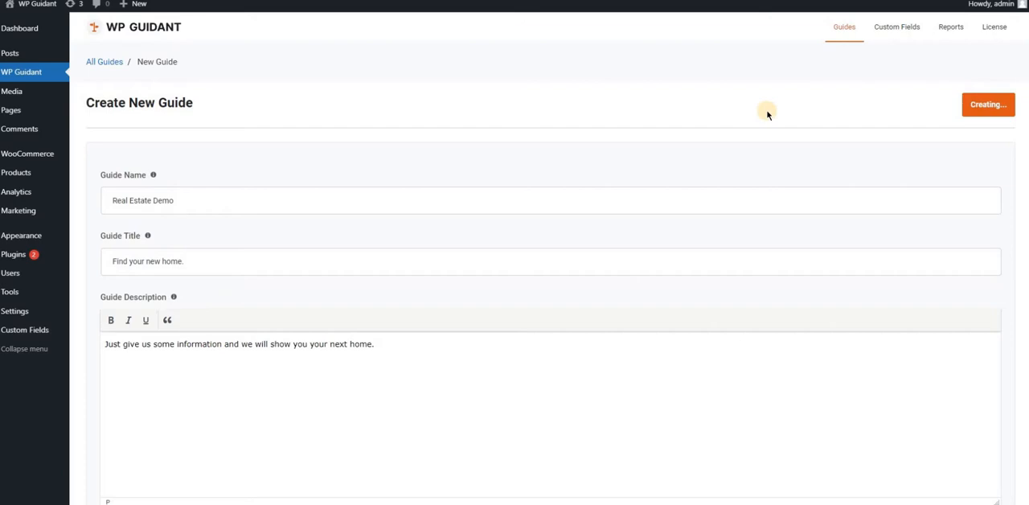
# Copy the shortcode of the Real Estate Demo guide from the guides list
pyautogui.scroll(-5, 250, 312)
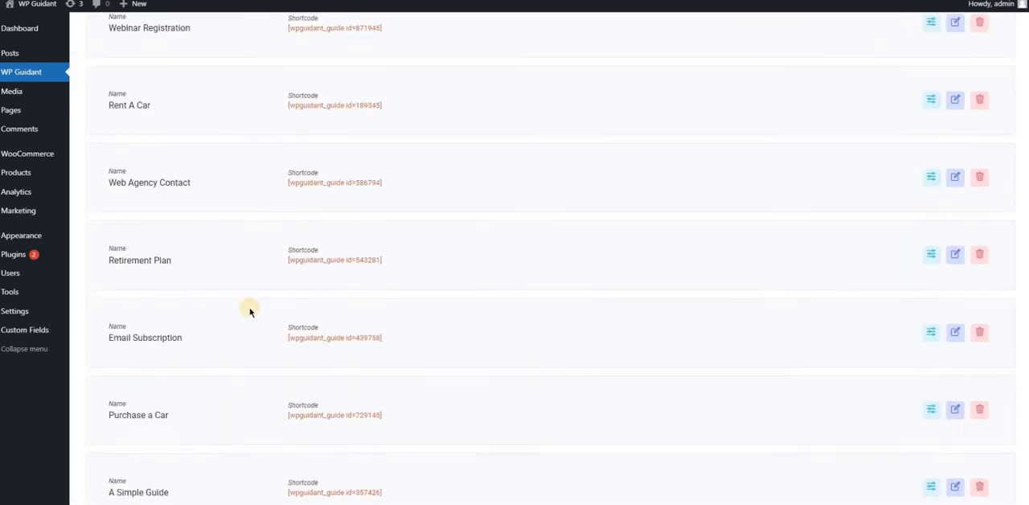
pyautogui.scroll(-2, 250, 312)
pyautogui.moveTo(180, 423); pyautogui.dragTo(114, 422)
pyautogui.moveTo(368, 424); pyautogui.dragTo(320, 436)
pyautogui.click(340, 421)
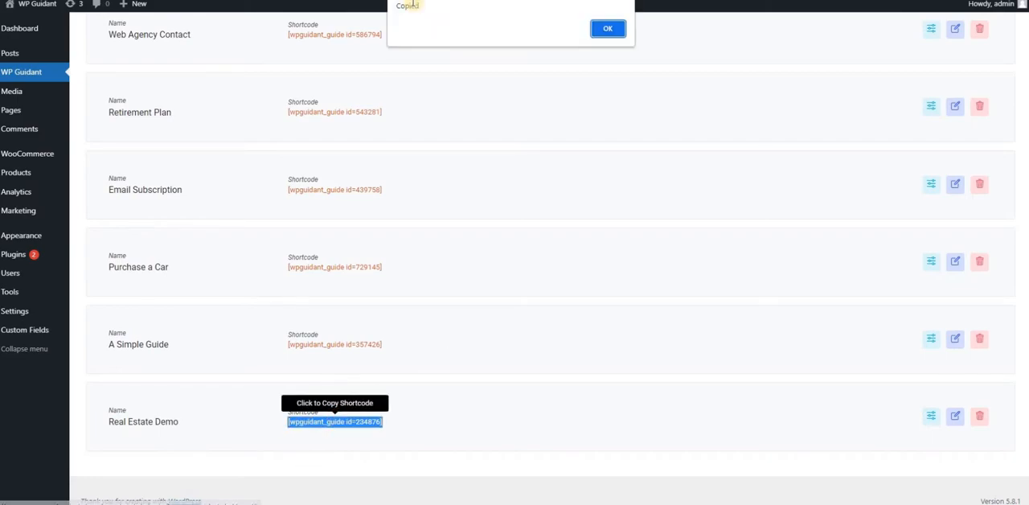
pyautogui.click(608, 28)
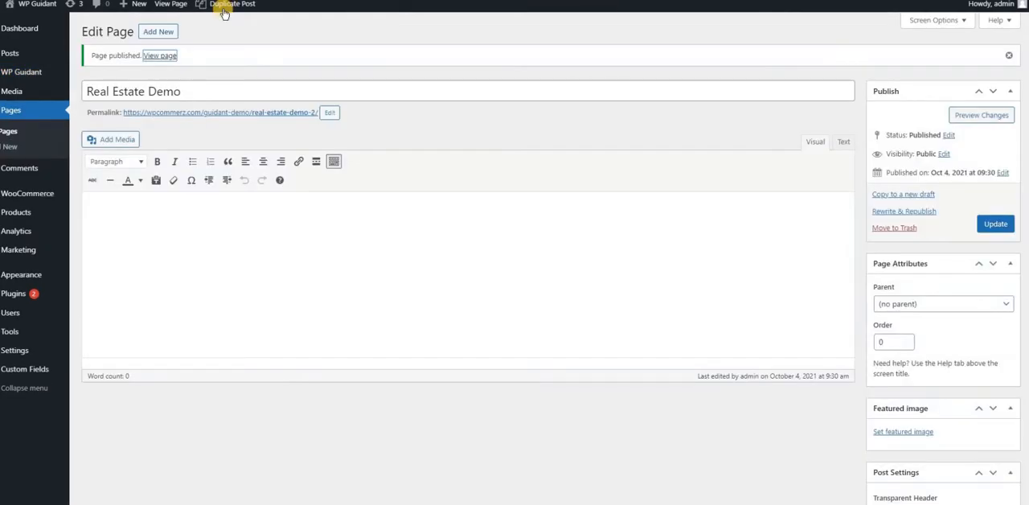
# Paste the guide shortcode into the Real Estate Demo page's content, update the page and view it
pyautogui.click(239, 244)
pyautogui.hotkey('ctrl', 'v')
pyautogui.click(995, 223)
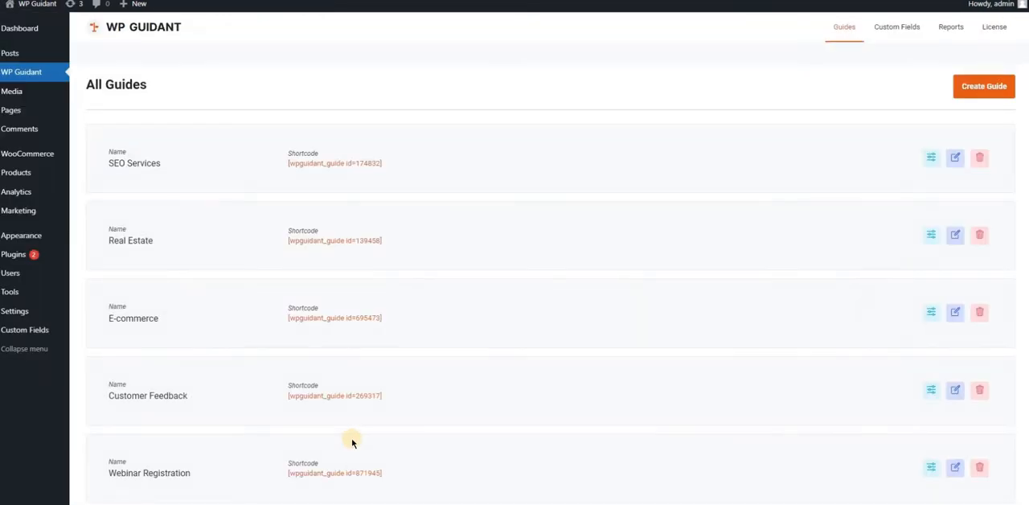
pyautogui.scroll(-6, 352, 441)
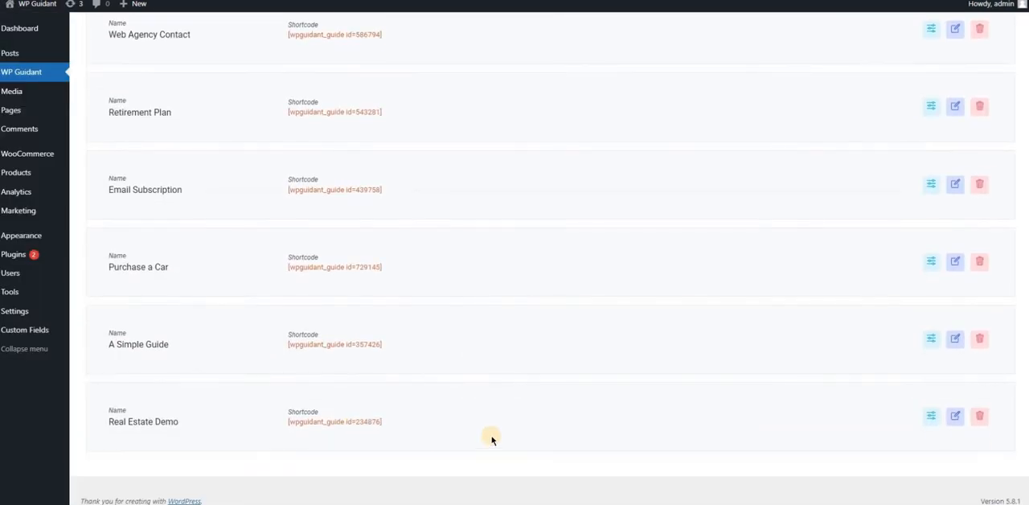
# Start a new filter for the Real Estate Demo guide and name it Filter 1
pyautogui.click(931, 417)
pyautogui.moveTo(465, 191); pyautogui.dragTo(640, 197)
pyautogui.click(660, 218)
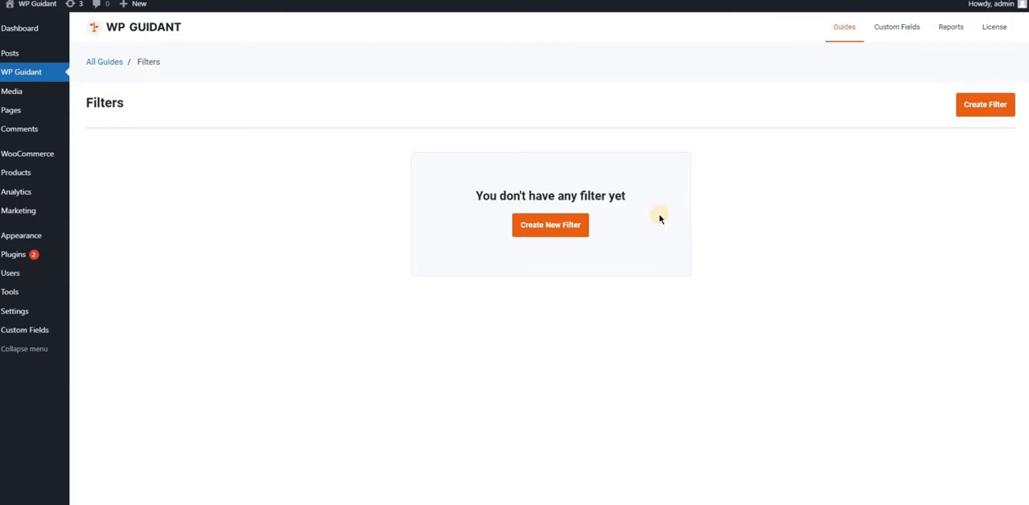
pyautogui.click(557, 228)
pyautogui.click(170, 190)
pyautogui.click(135, 220)
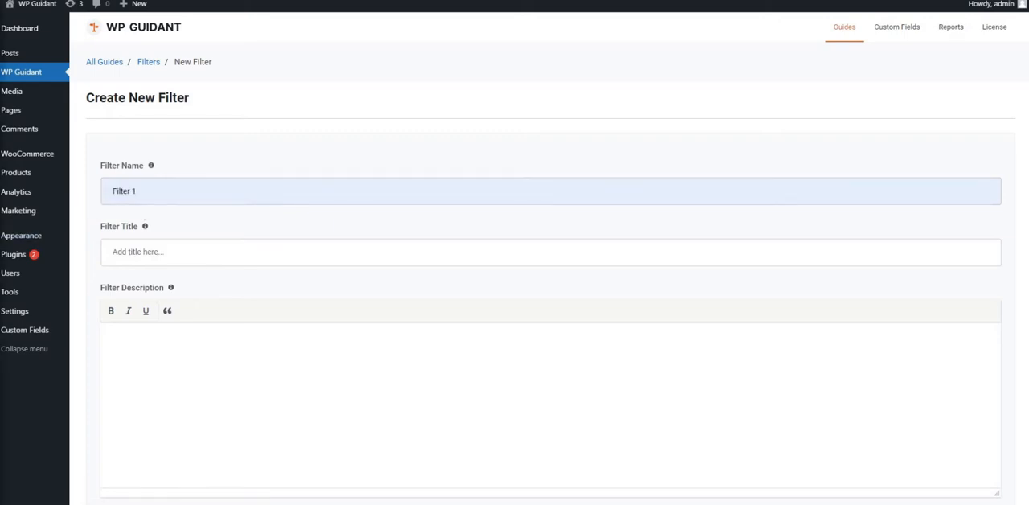
# Enter "Do you want to buy or rent?" as both the title and the description of the filter
pyautogui.click(236, 253)
pyautogui.write('Do you want to buy or rent?')
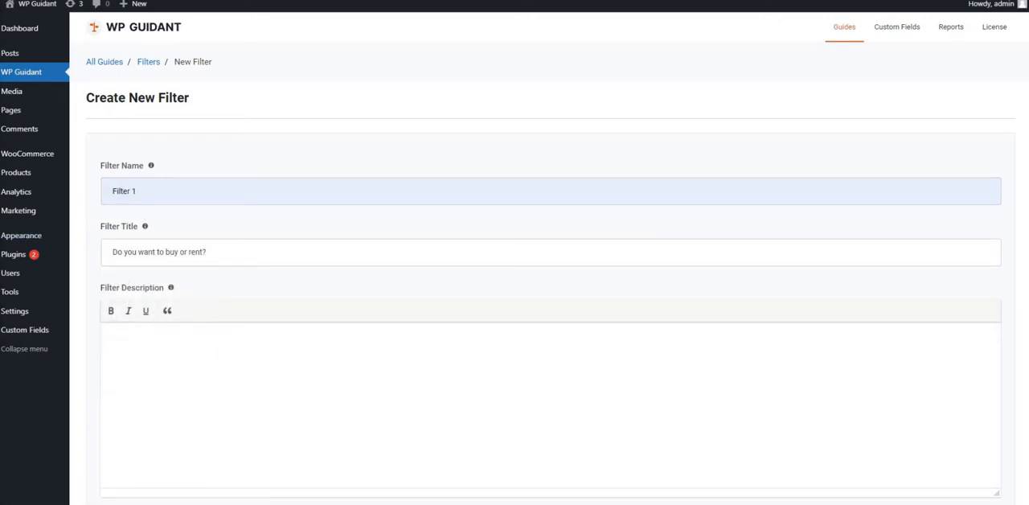
pyautogui.click(185, 408)
pyautogui.hotkey('ctrl', 'v')
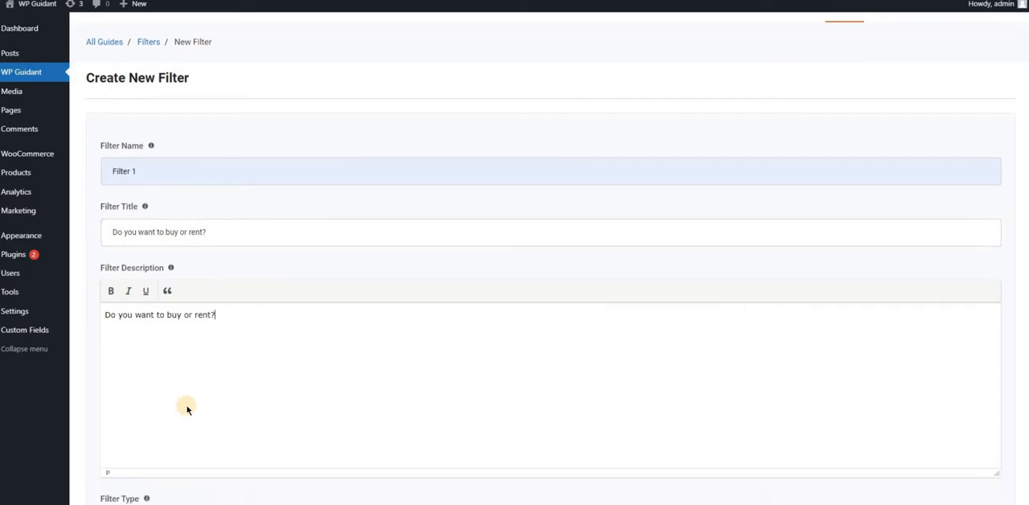
# Set the filter type to Card and the card type to Radio, and create the filter
pyautogui.scroll(-2, 185, 408)
pyautogui.click(156, 394)
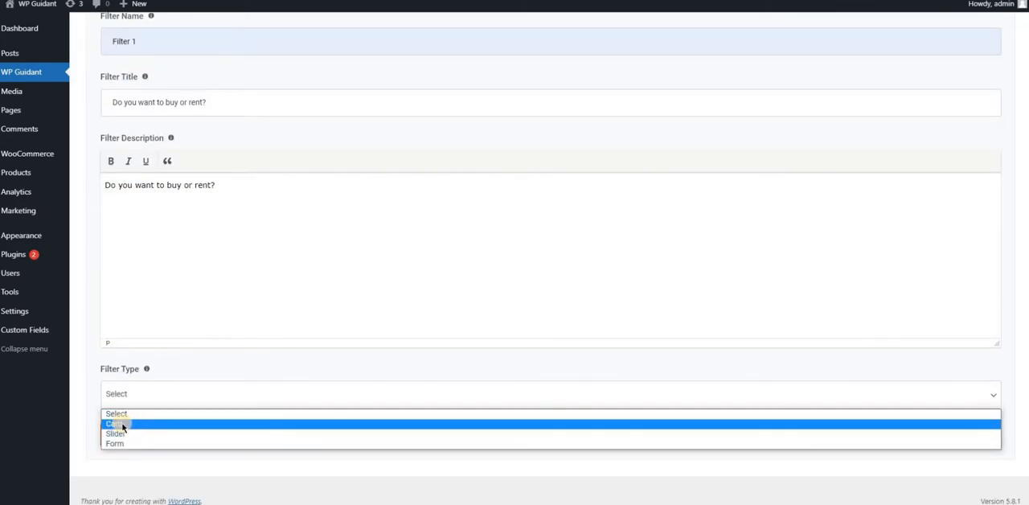
pyautogui.click(120, 424)
pyautogui.scroll(-1, 168, 426)
pyautogui.click(160, 407)
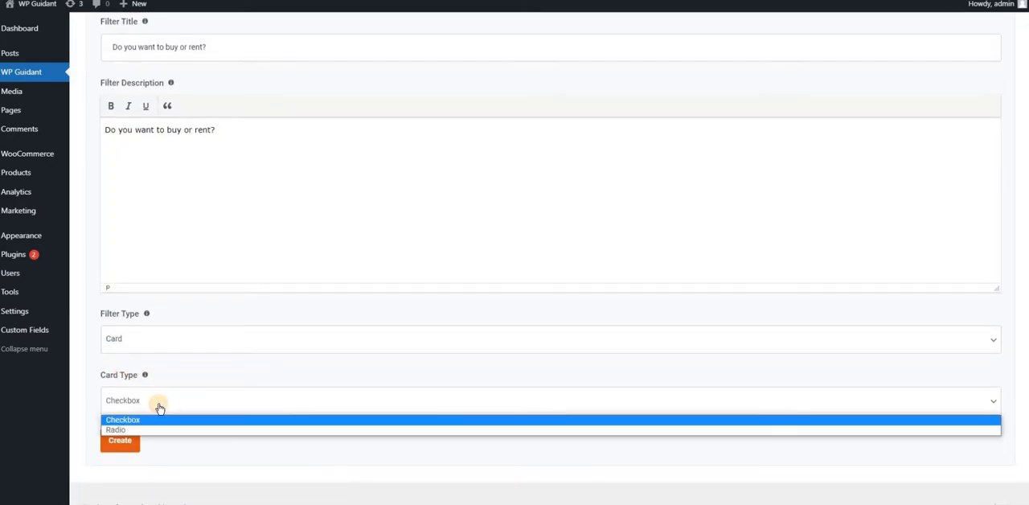
pyautogui.click(156, 428)
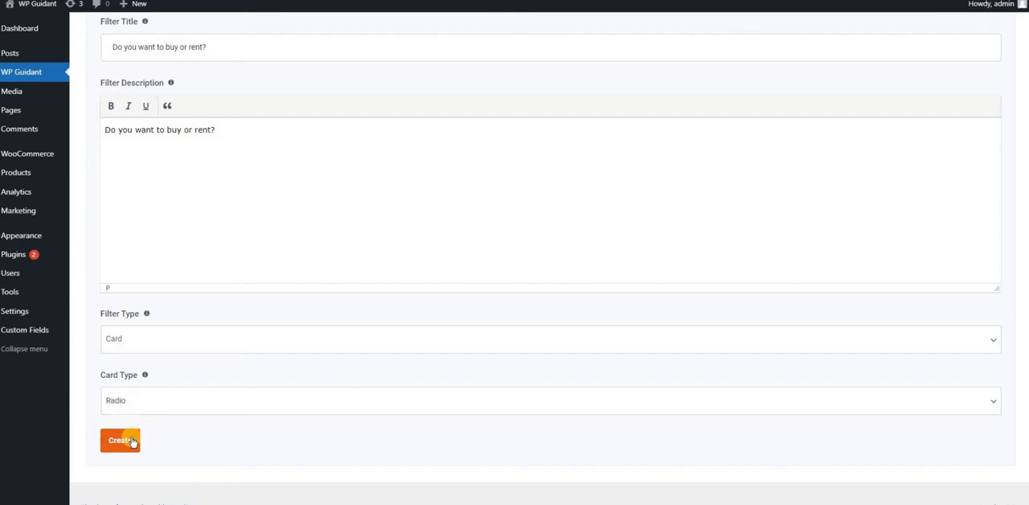
pyautogui.click(116, 442)
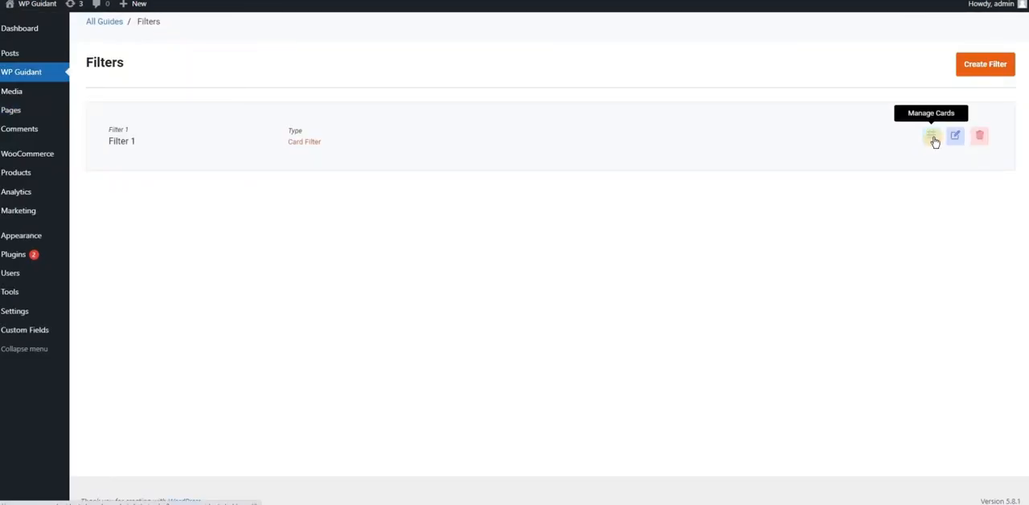
# Add a new card to Filter 1 and label it Buy
pyautogui.click(933, 138)
pyautogui.click(554, 227)
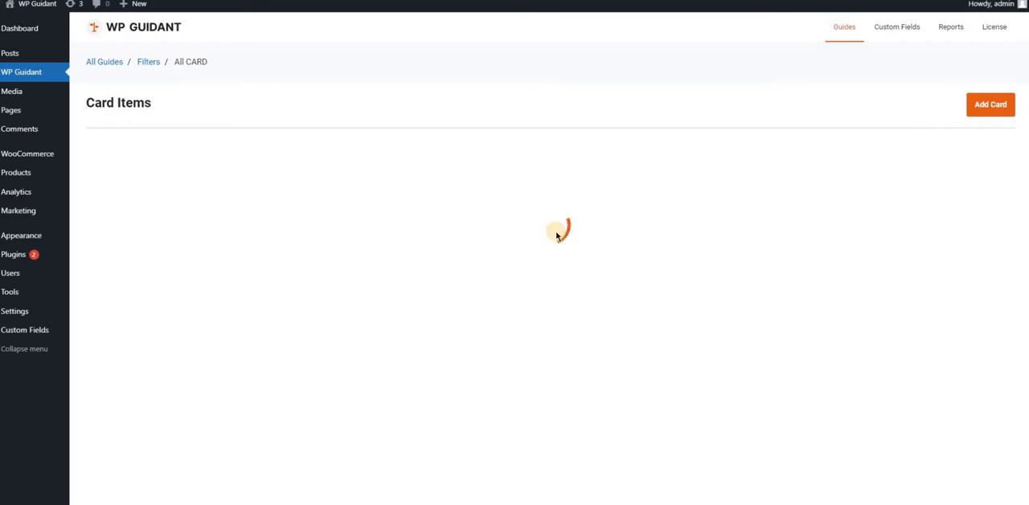
pyautogui.click(402, 198)
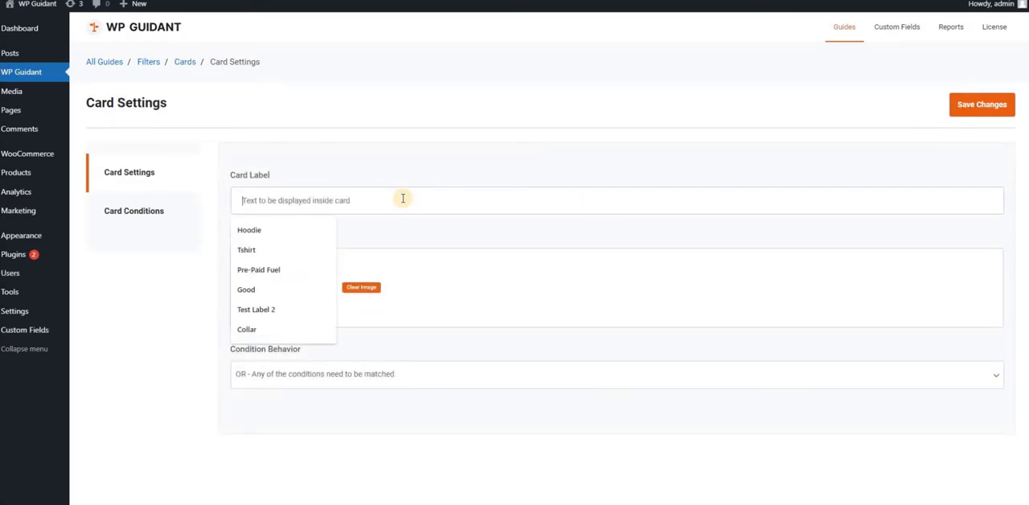
pyautogui.write('Blue')
# Assign the money bag picture from the media library as the card image and save the card settings
pyautogui.click(311, 288)
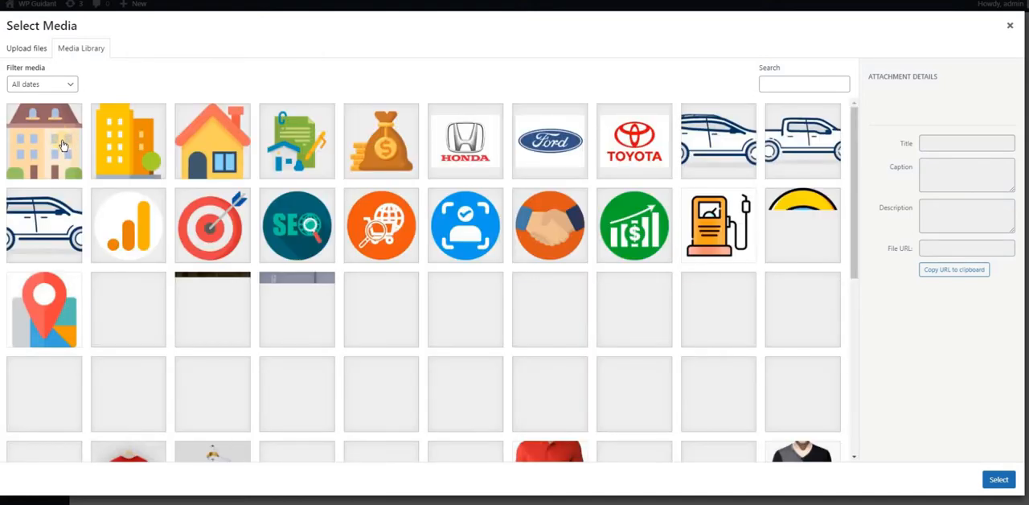
pyautogui.click(394, 145)
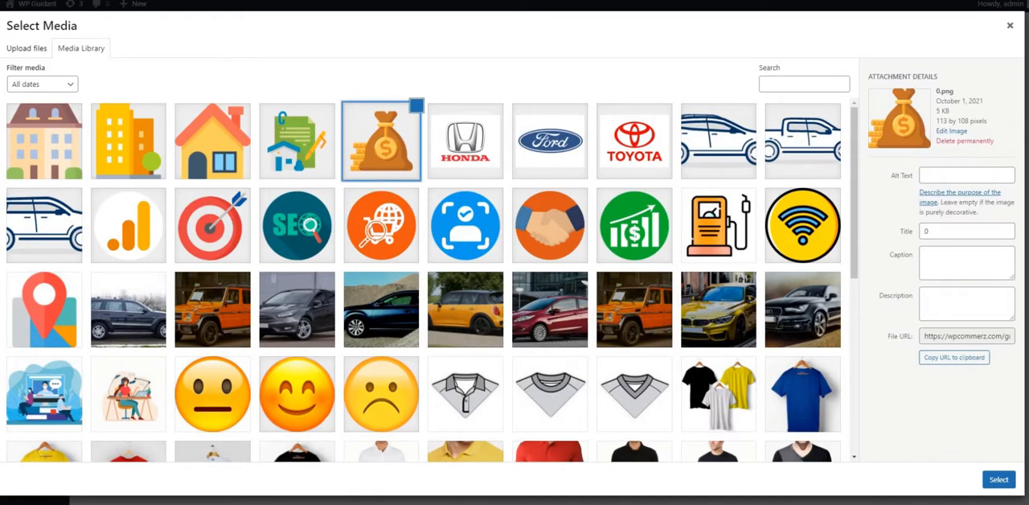
pyautogui.click(998, 479)
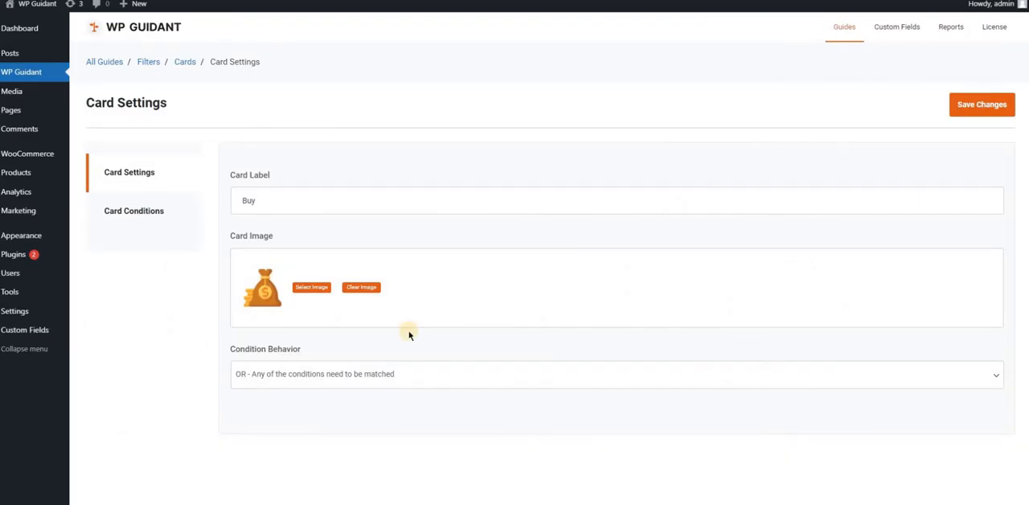
pyautogui.click(976, 109)
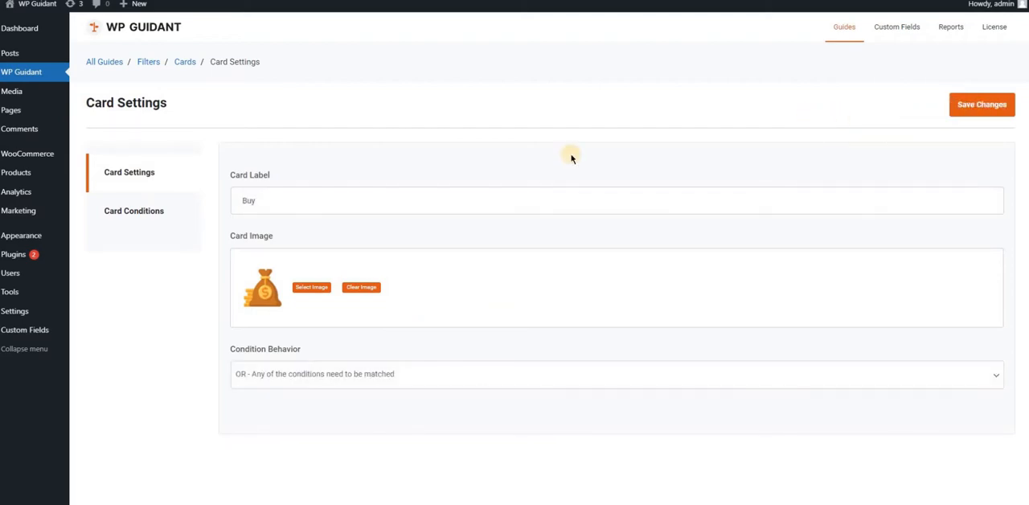
# Check how the Buy card appears on the published Real Estate Demo page
pyautogui.hotkey('ctrl', 'Tab')
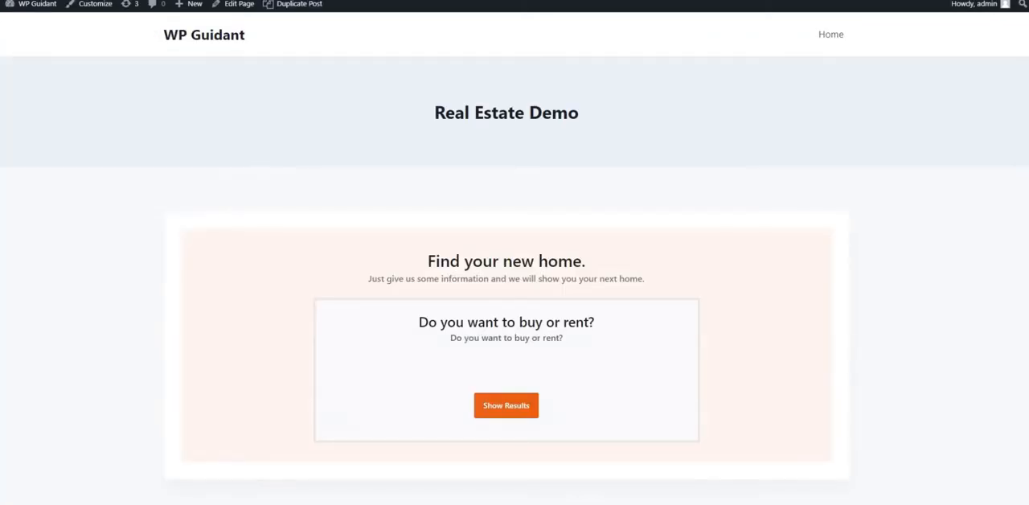
pyautogui.scroll(-2, 297, 278)
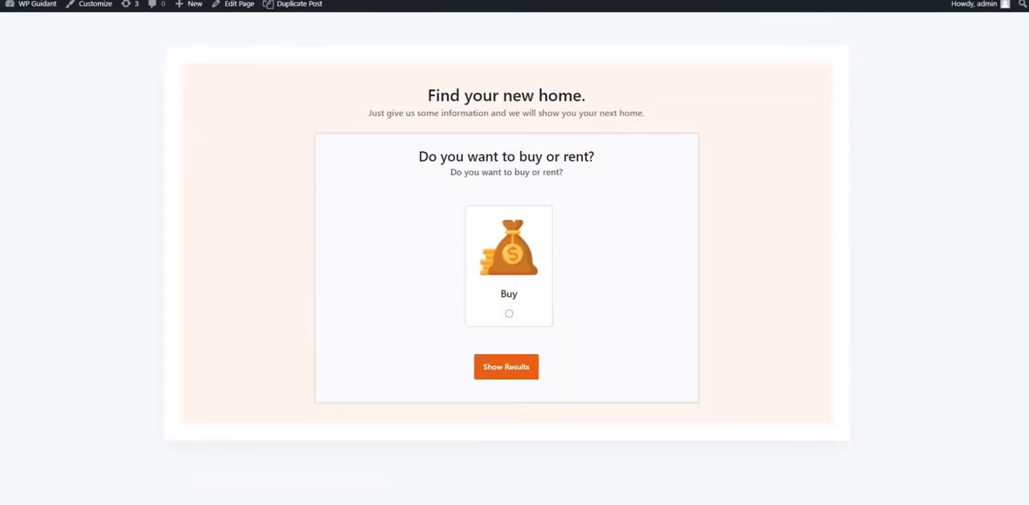
pyautogui.hotkey('ctrl', 'shift', 'Tab')
# Browse the posts list and open the Crystal Lake property post published 2021/09/22 for editing
pyautogui.moveTo(15, 53)
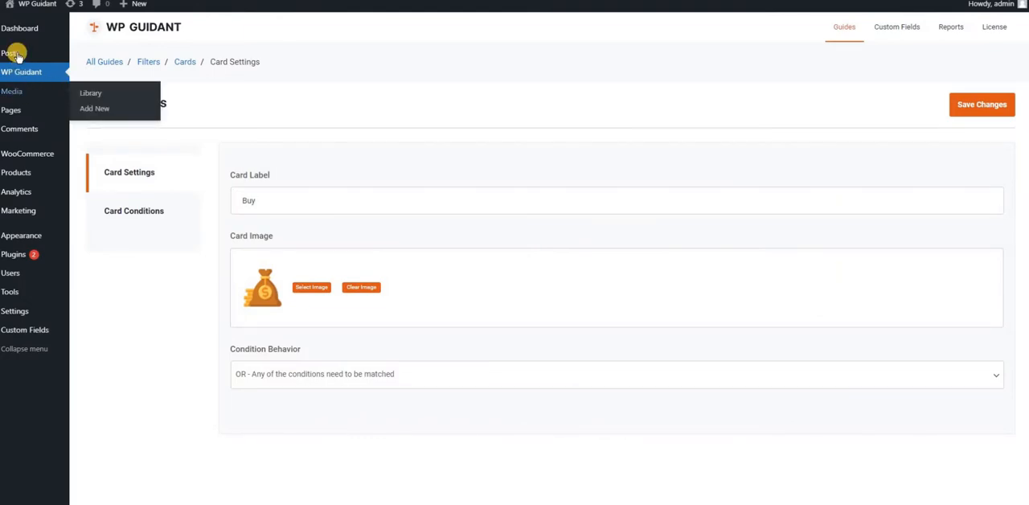
pyautogui.click(14, 53)
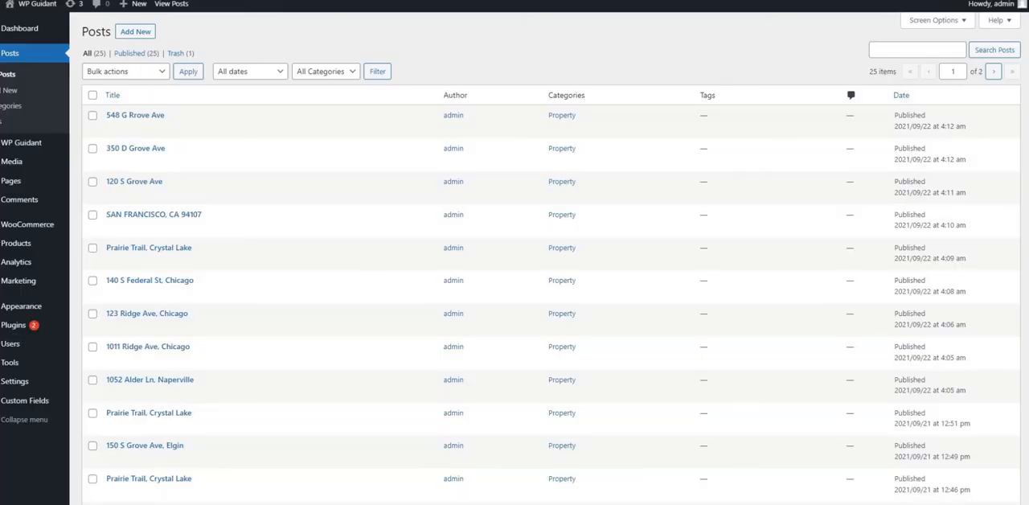
pyautogui.scroll(-4, 175, 169)
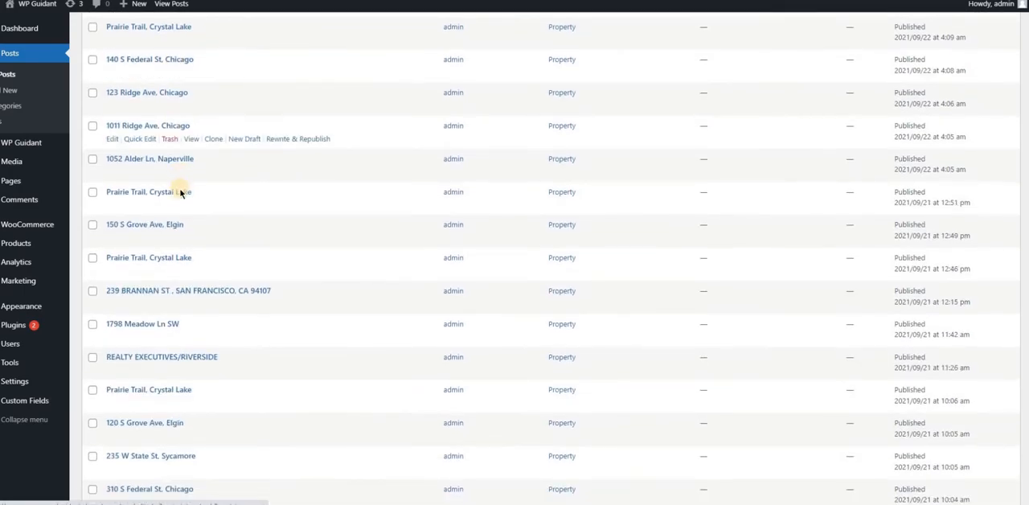
pyautogui.scroll(2, 186, 220)
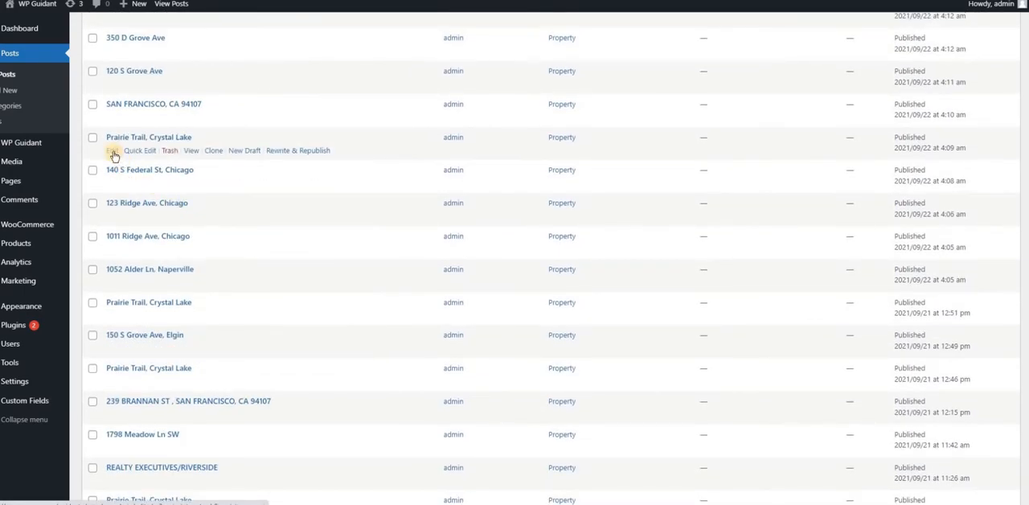
pyautogui.click(114, 154)
# Examine the post's property fields, including the options of the Available for and Property Type fields
pyautogui.scroll(-5, 169, 201)
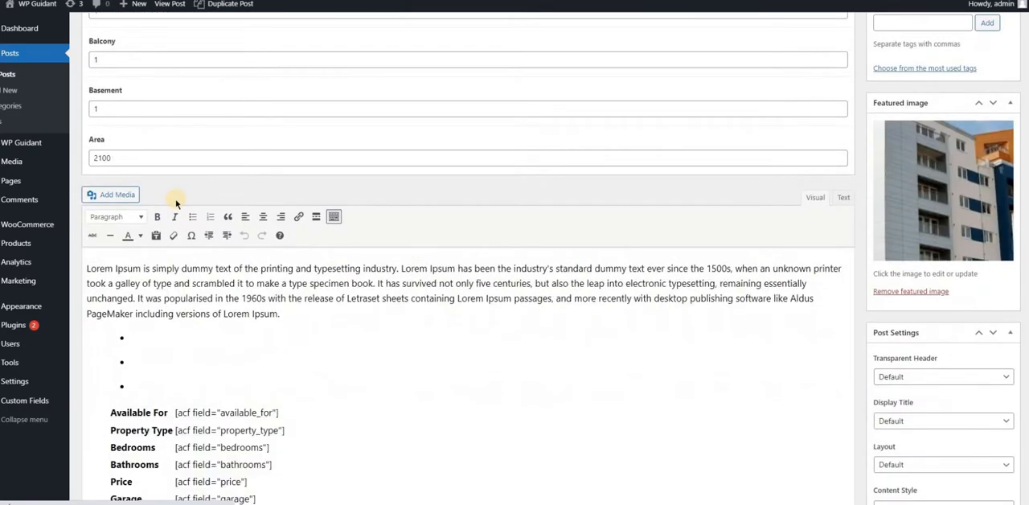
pyautogui.scroll(-2, 278, 224)
pyautogui.scroll(10, 285, 229)
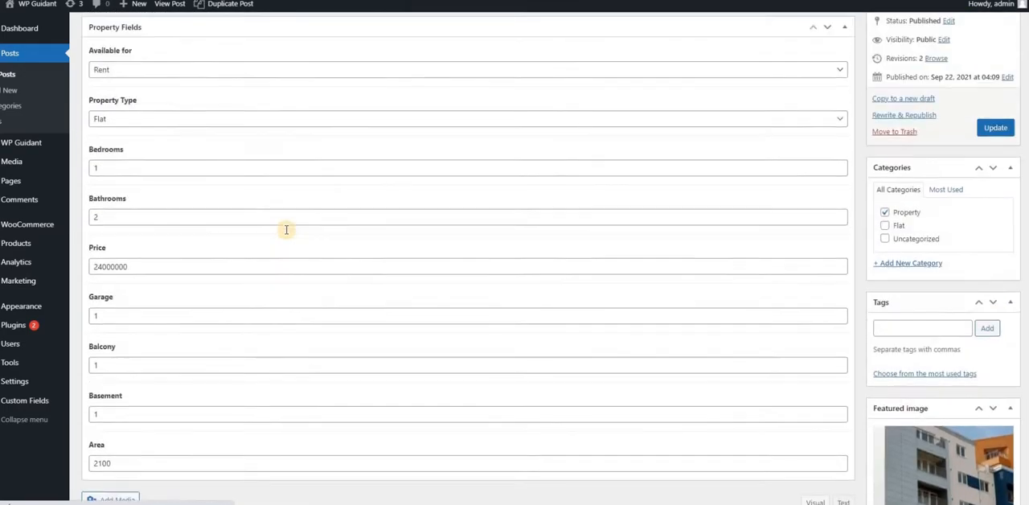
pyautogui.click(181, 152)
pyautogui.click(182, 156)
pyautogui.click(181, 155)
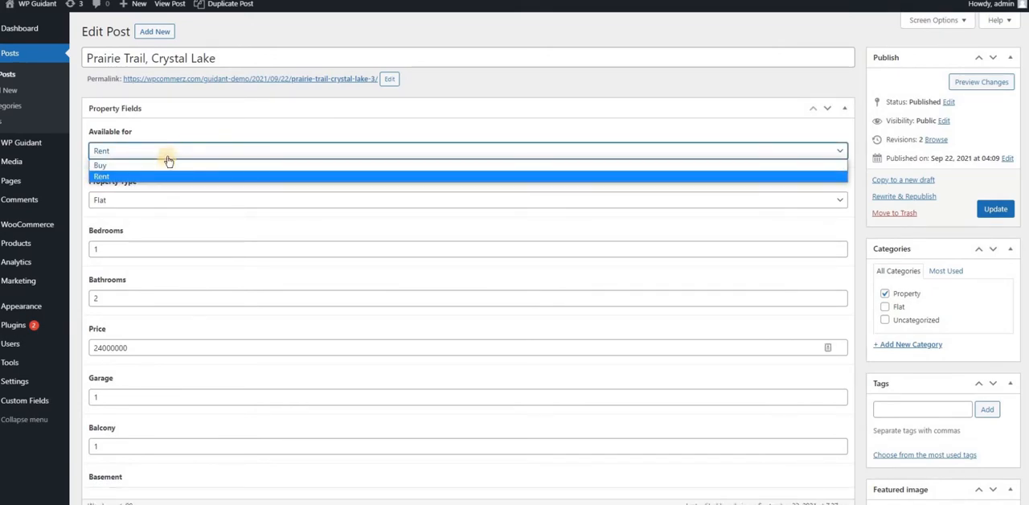
pyautogui.click(161, 188)
pyautogui.scroll(-1, 146, 160)
pyautogui.click(147, 145)
pyautogui.click(148, 144)
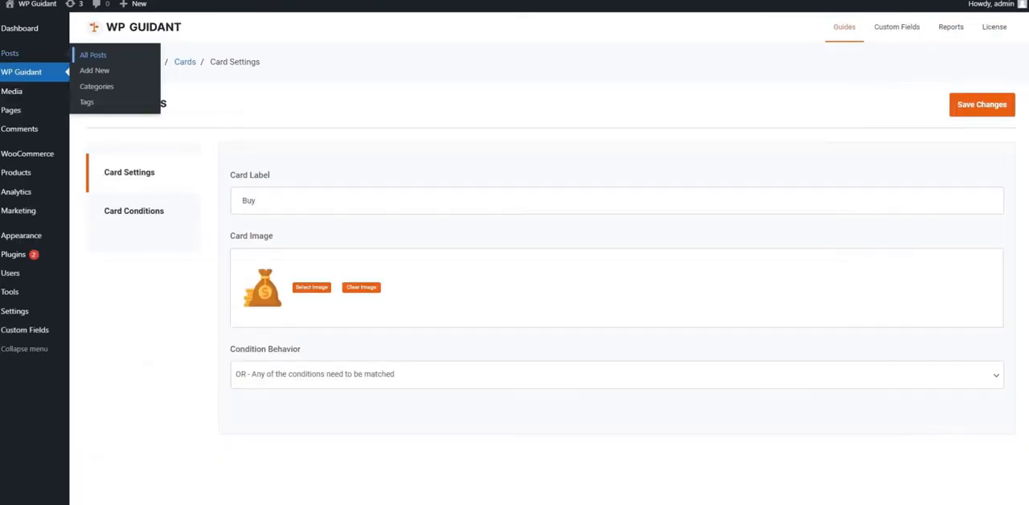
# Start a new condition for the Buy card with Available for as its attribute
pyautogui.click(134, 213)
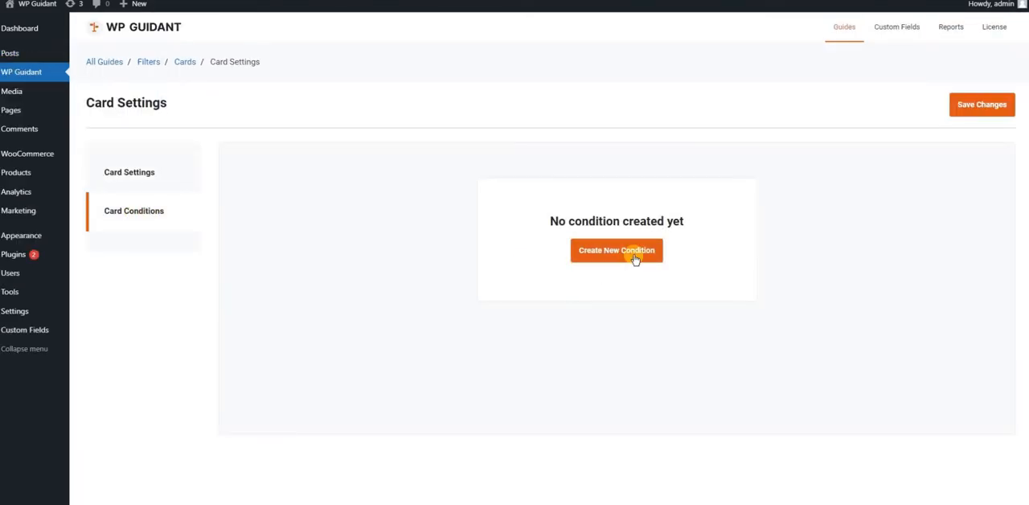
pyautogui.click(634, 255)
pyautogui.click(444, 237)
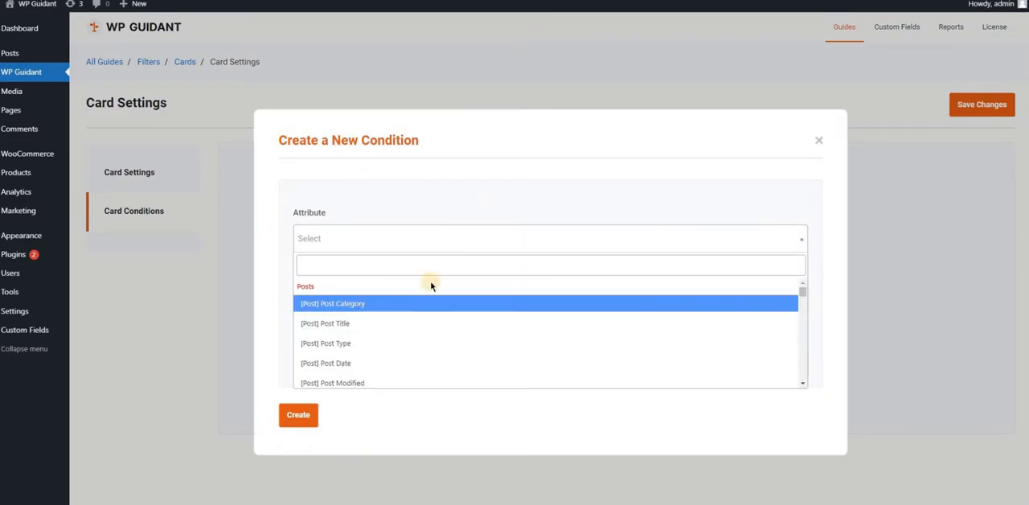
pyautogui.scroll(-6, 414, 317)
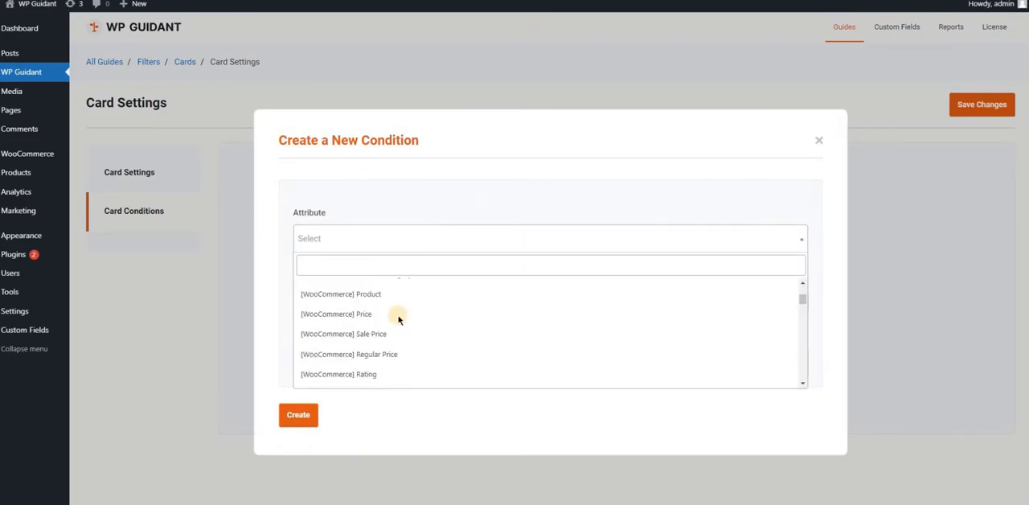
pyautogui.scroll(1, 402, 315)
pyautogui.scroll(-5, 402, 315)
pyautogui.click(347, 290)
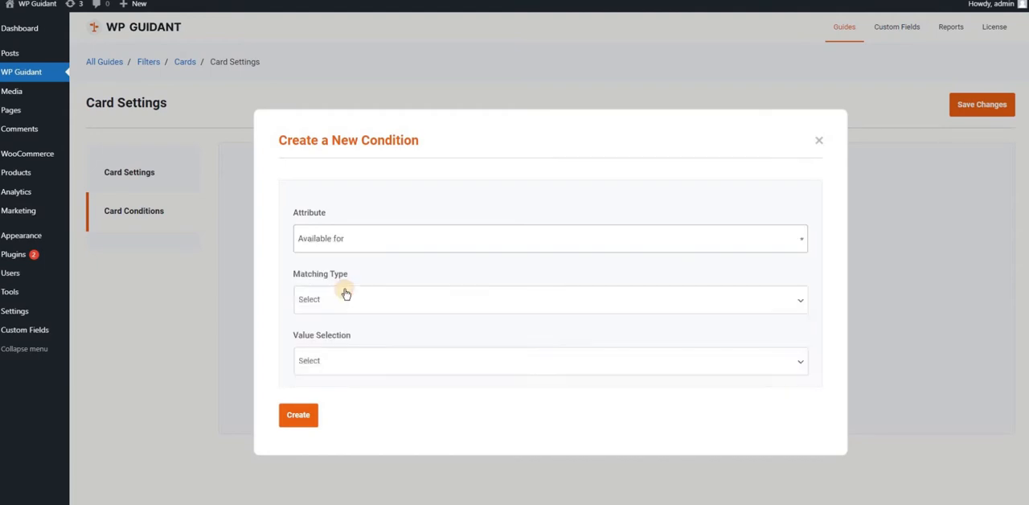
# Set the Buy card's Available for condition to matching type Equal, value selection From WordPress Settings and value Buy
pyautogui.click(344, 302)
pyautogui.click(322, 328)
pyautogui.click(332, 361)
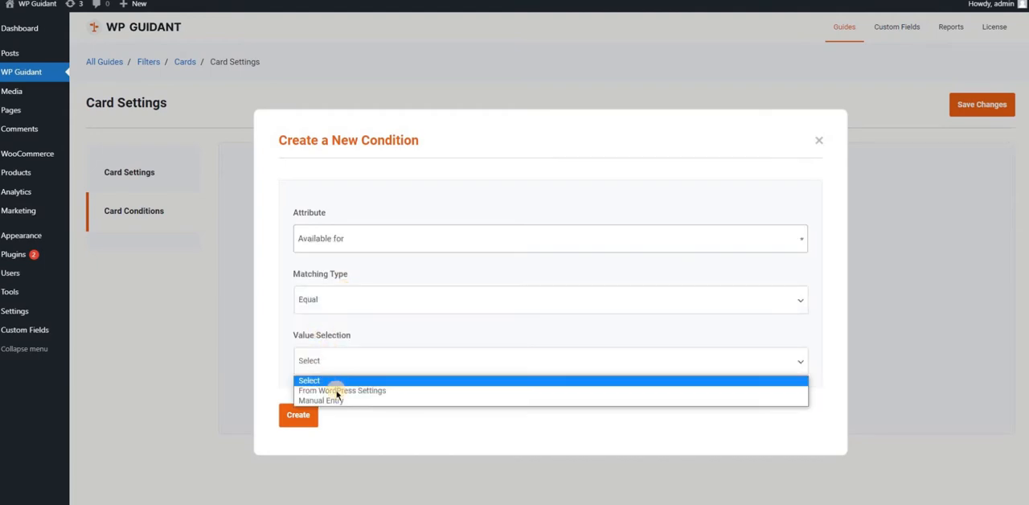
pyautogui.click(335, 390)
pyautogui.scroll(-1, 340, 358)
pyautogui.click(352, 352)
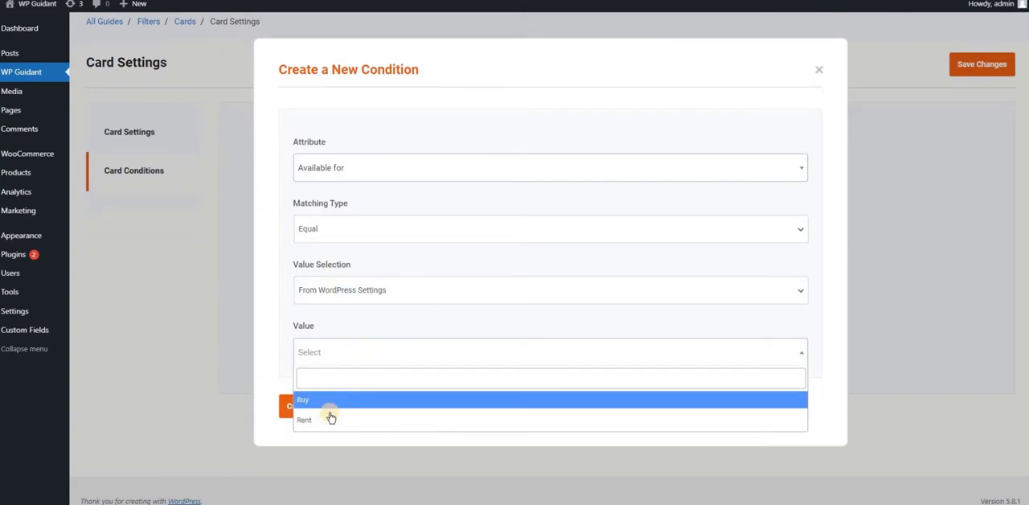
pyautogui.click(333, 404)
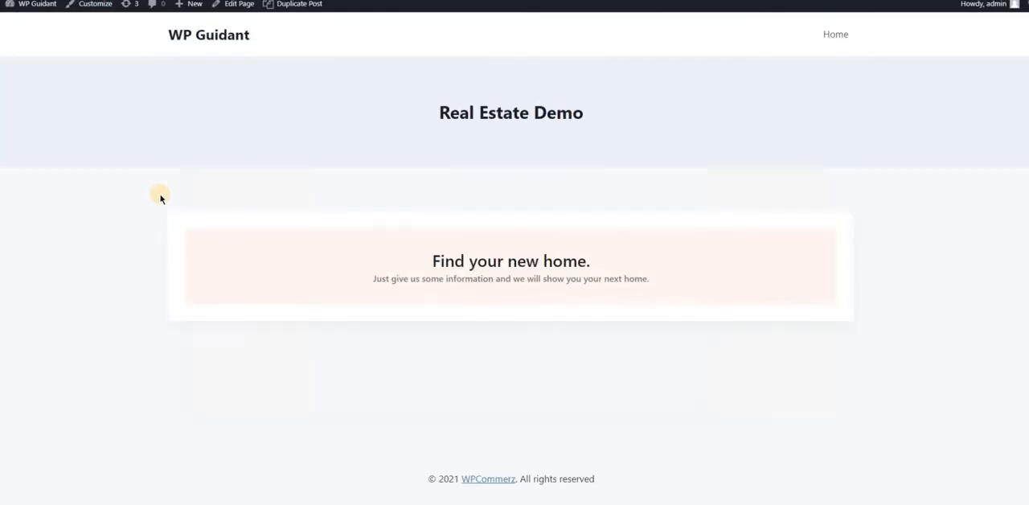
# Choose Buy in the published Real Estate Demo guide, show the results and examine the matching properties
pyautogui.scroll(-3, 388, 243)
pyautogui.click(510, 250)
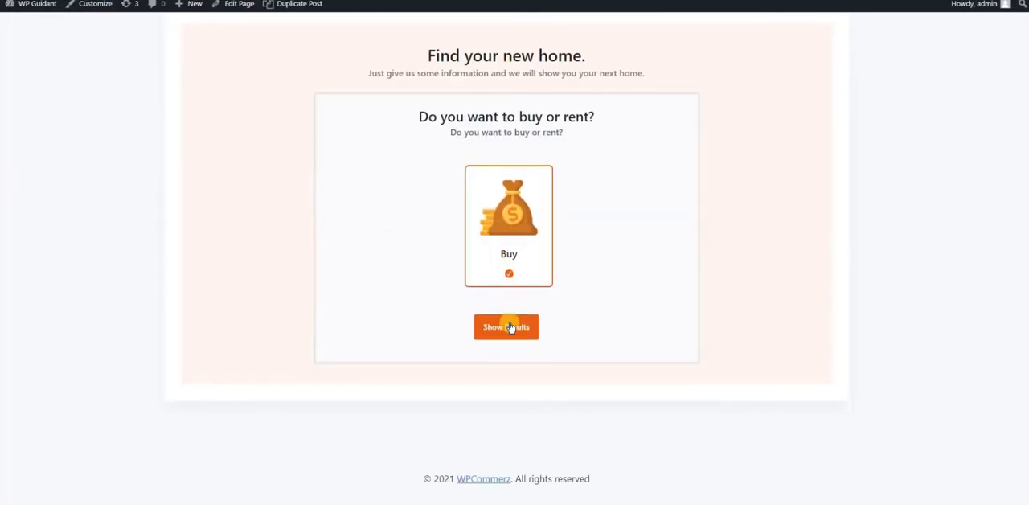
pyautogui.click(510, 327)
pyautogui.scroll(-5, 514, 324)
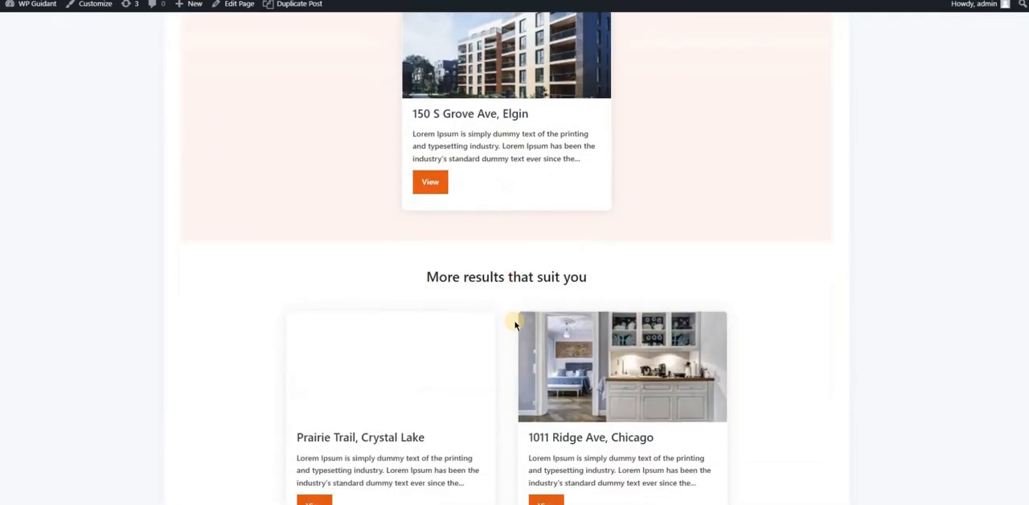
pyautogui.scroll(5, 516, 324)
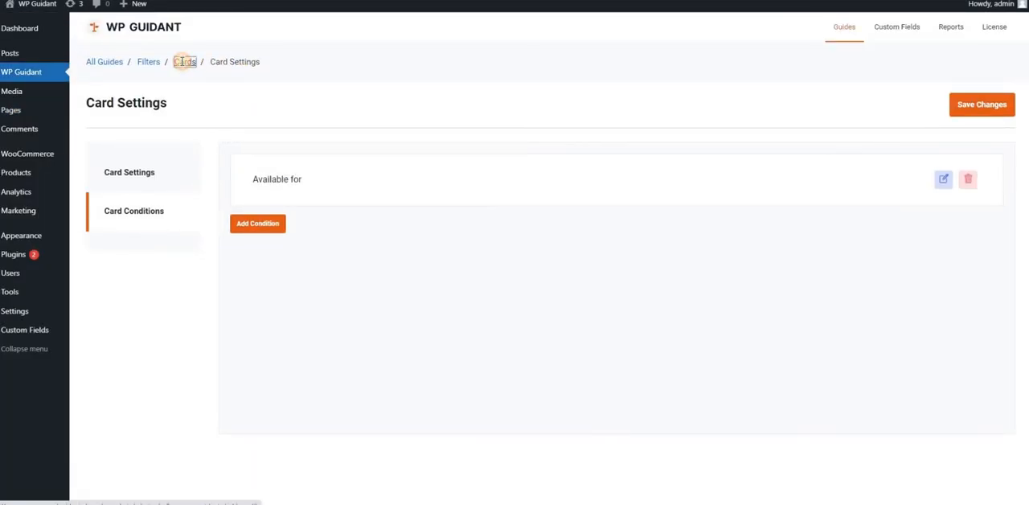
# Add a second card labelled Rent and use the contract-and-house picture 00.png as its image
pyautogui.click(184, 61)
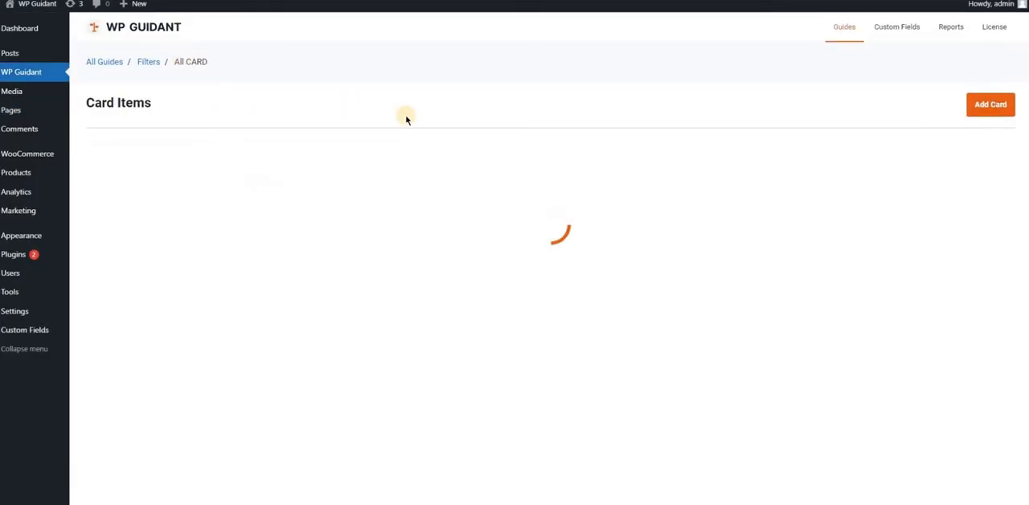
pyautogui.click(982, 117)
pyautogui.click(358, 199)
pyautogui.write('Rent')
pyautogui.click(299, 289)
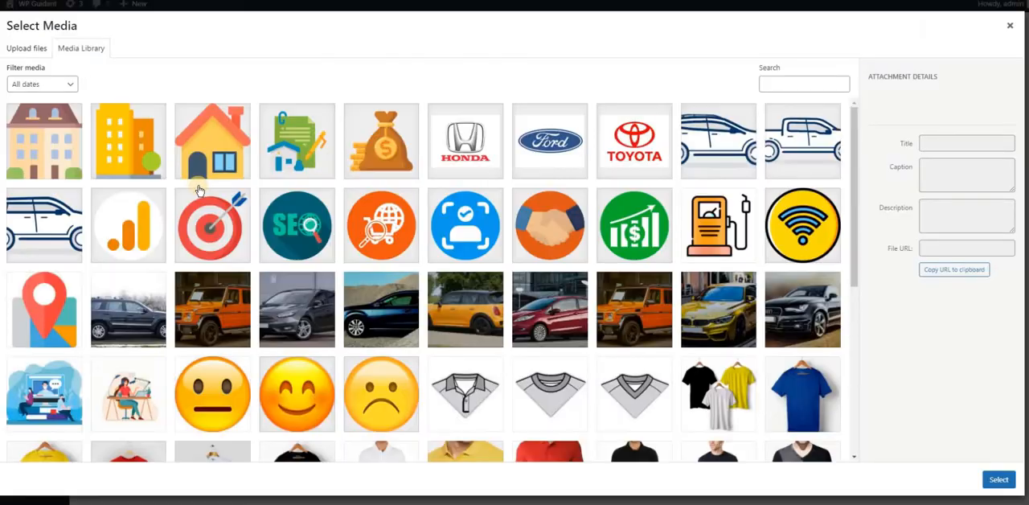
pyautogui.click(296, 141)
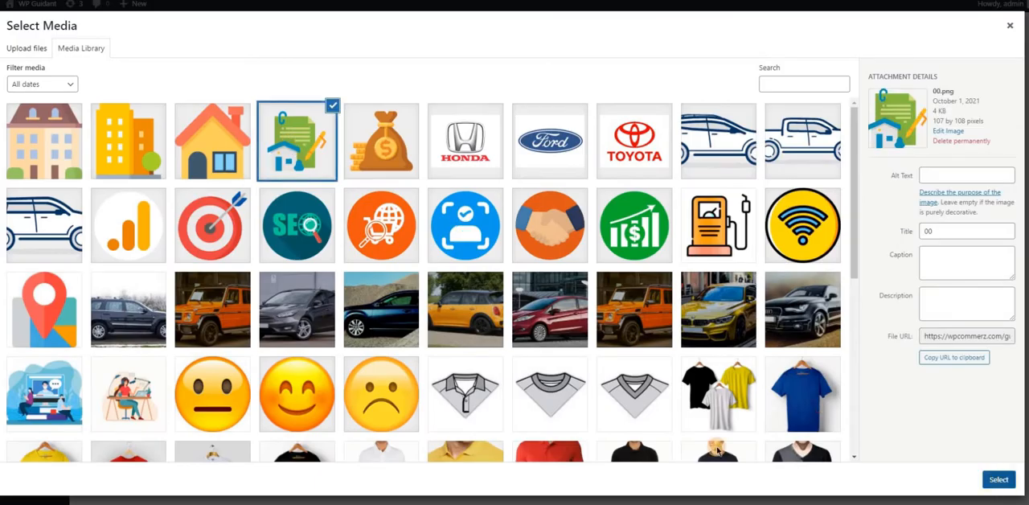
pyautogui.click(999, 479)
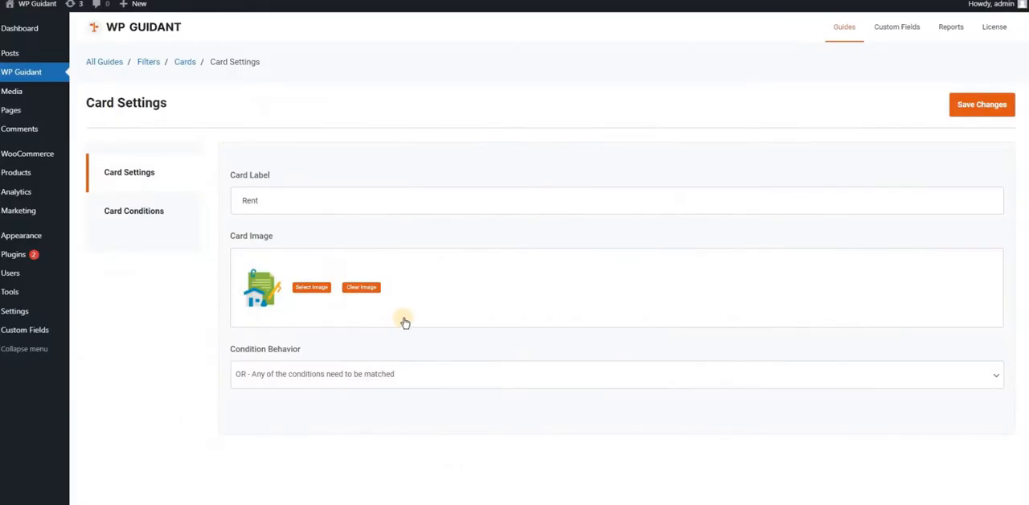
# Add an Available for condition to the Rent card and check both cards on the published page
pyautogui.click(136, 212)
pyautogui.click(619, 250)
pyautogui.click(331, 265)
pyautogui.click(306, 294)
pyautogui.click(328, 392)
pyautogui.click(334, 462)
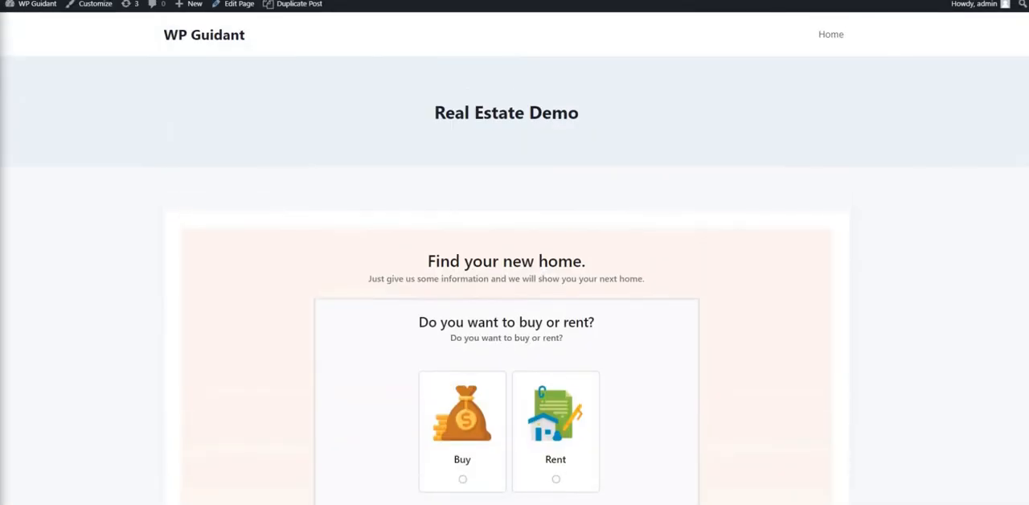
pyautogui.scroll(-2, 269, 233)
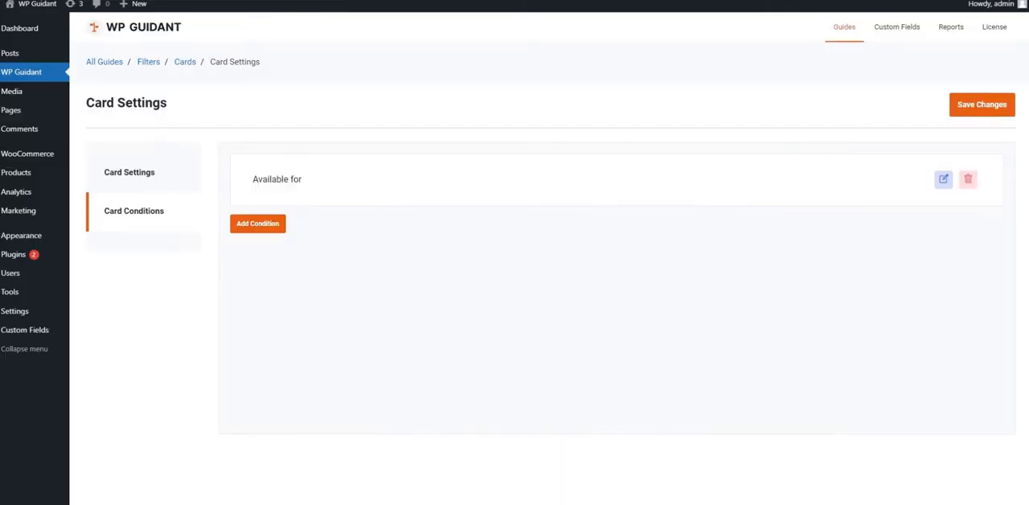
# Start a new filter named Filter 2 with the title "How many rooms will your new home have?"
pyautogui.click(144, 62)
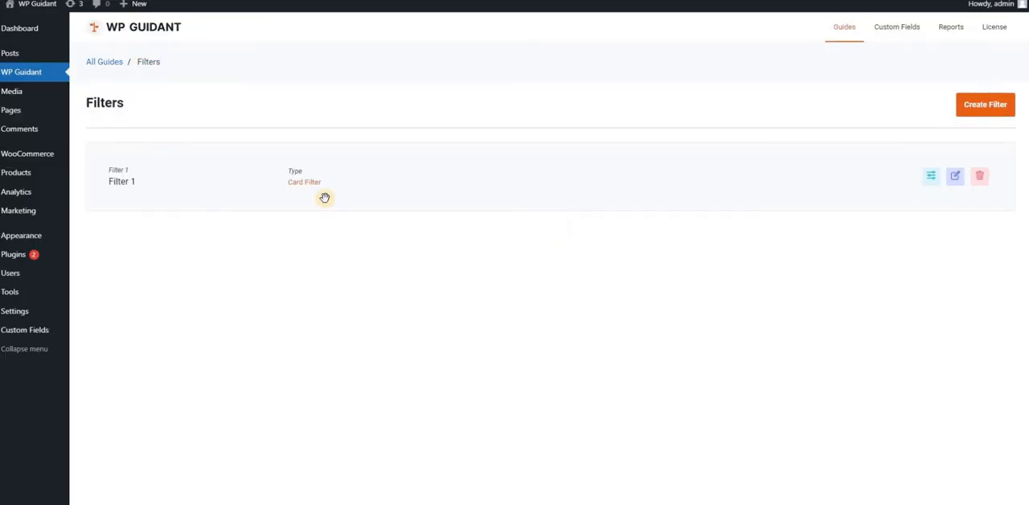
pyautogui.click(985, 104)
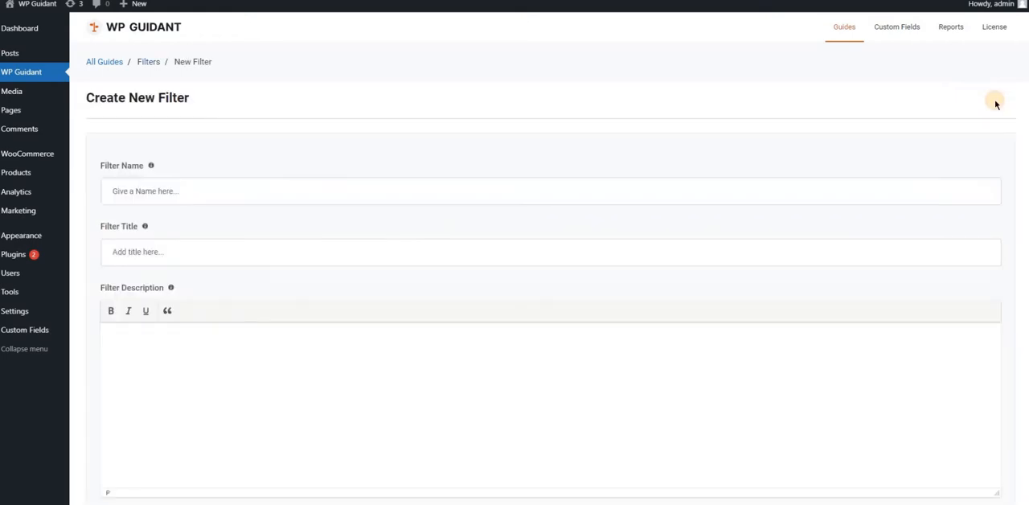
pyautogui.click(230, 190)
pyautogui.click(133, 240)
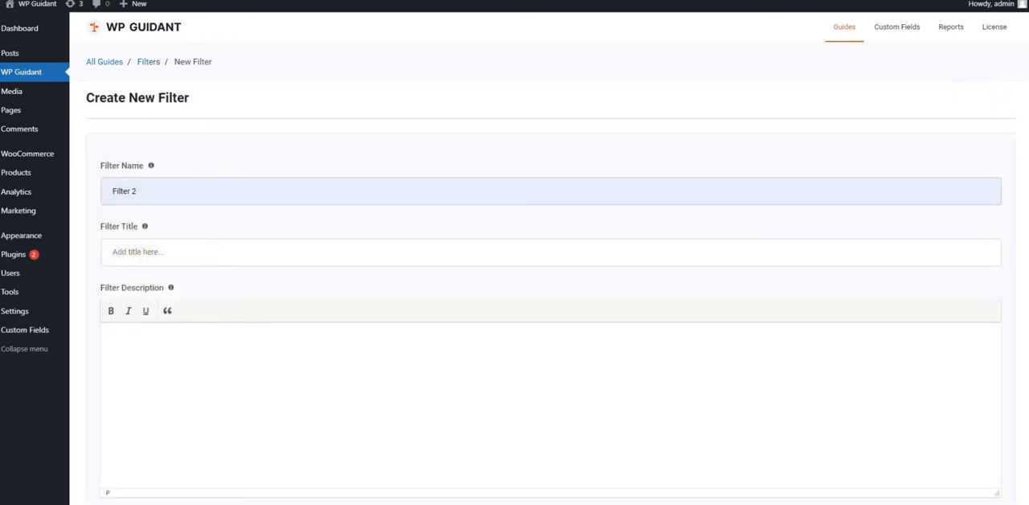
# Enter the filter description "A single apartment or an apartment for a small or large family? Just choose which number of rooms suits you best."
pyautogui.click(352, 423)
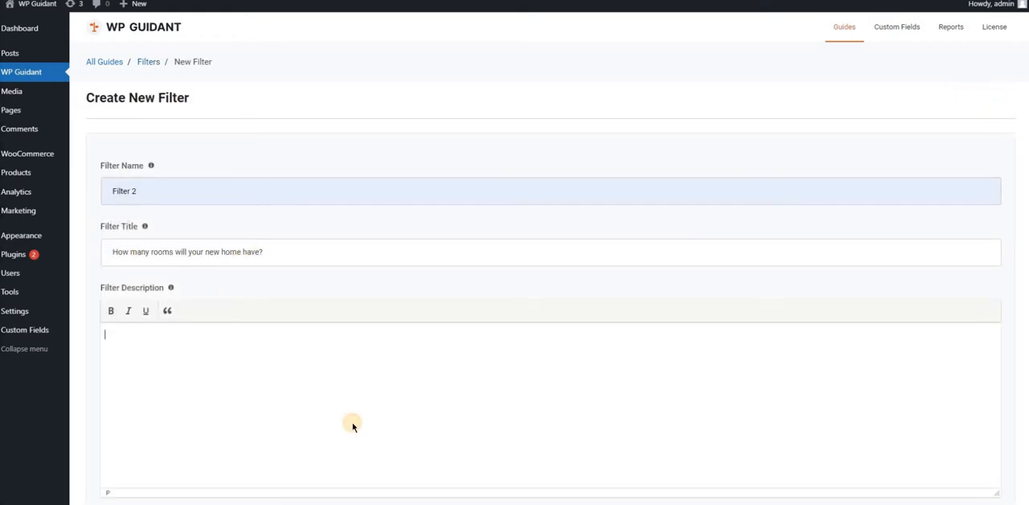
pyautogui.write('A single apartment or an apartment for a small or large family? Just choose which number of rooms suits you best.')
pyautogui.scroll(-2, 352, 424)
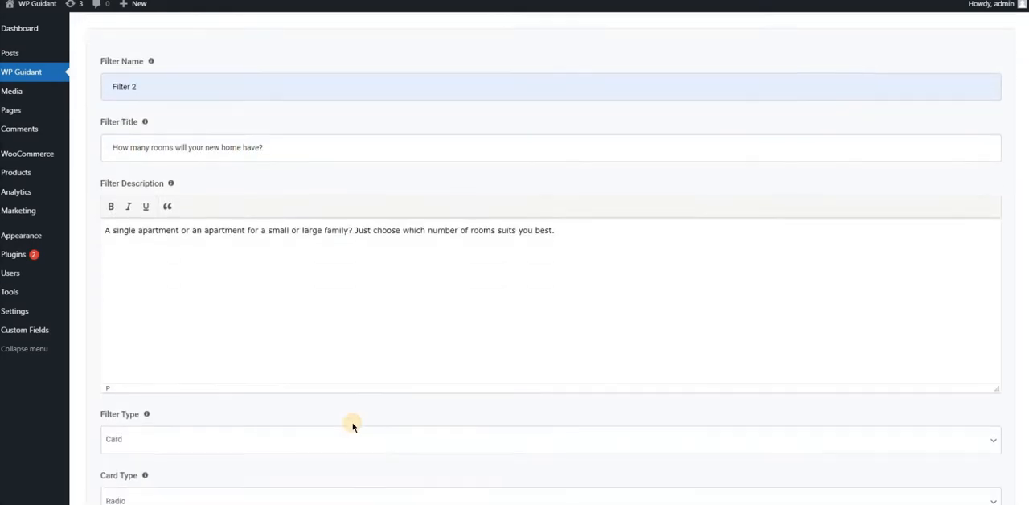
# Set the new filter's type to Slider and create the filter
pyautogui.click(150, 377)
pyautogui.click(125, 418)
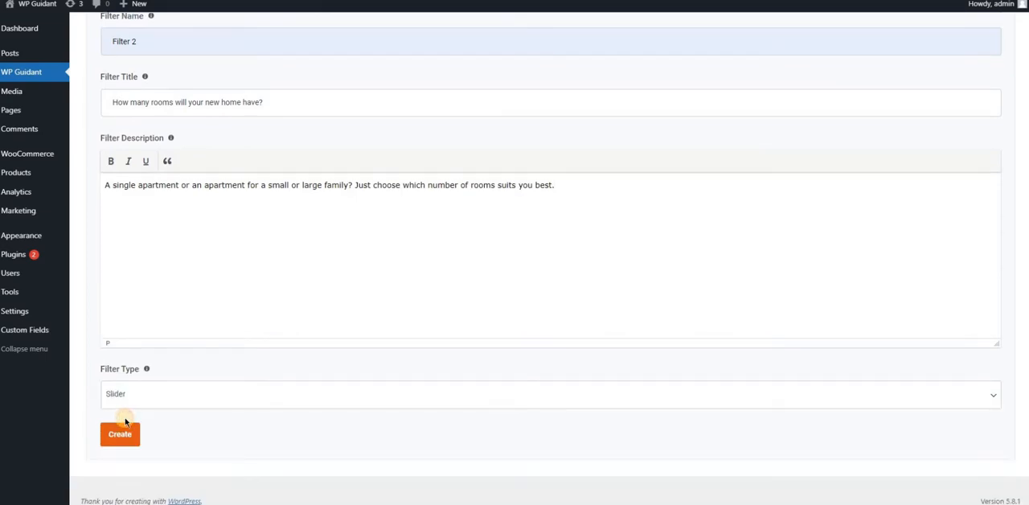
pyautogui.click(121, 434)
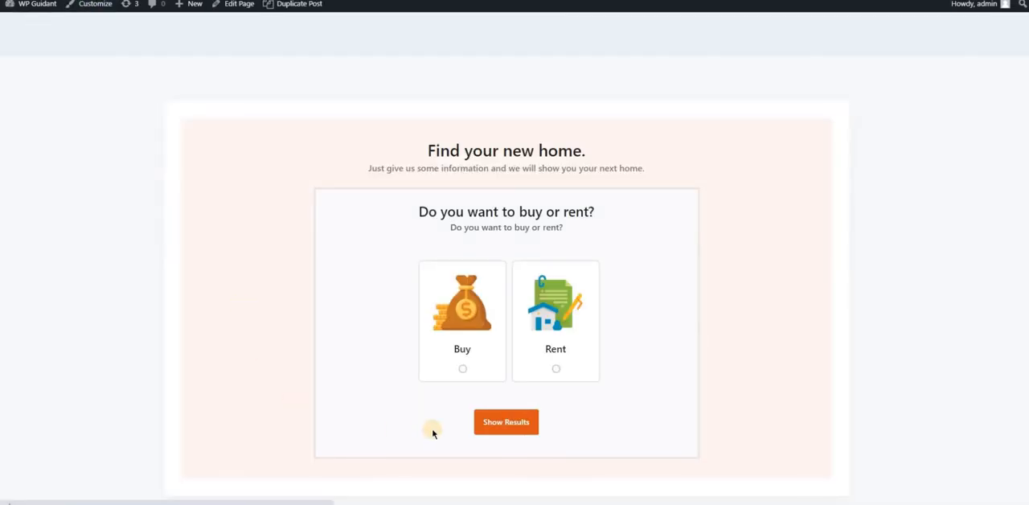
# Advance past the buy-or-rent question on the published page and examine the new room question
pyautogui.click(514, 438)
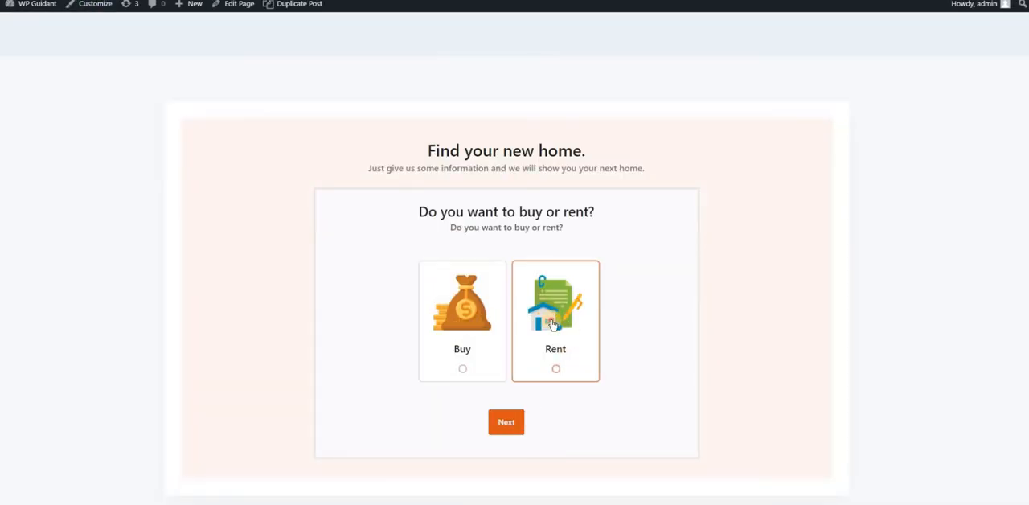
pyautogui.click(508, 426)
pyautogui.moveTo(368, 256); pyautogui.dragTo(611, 296)
pyautogui.click(611, 296)
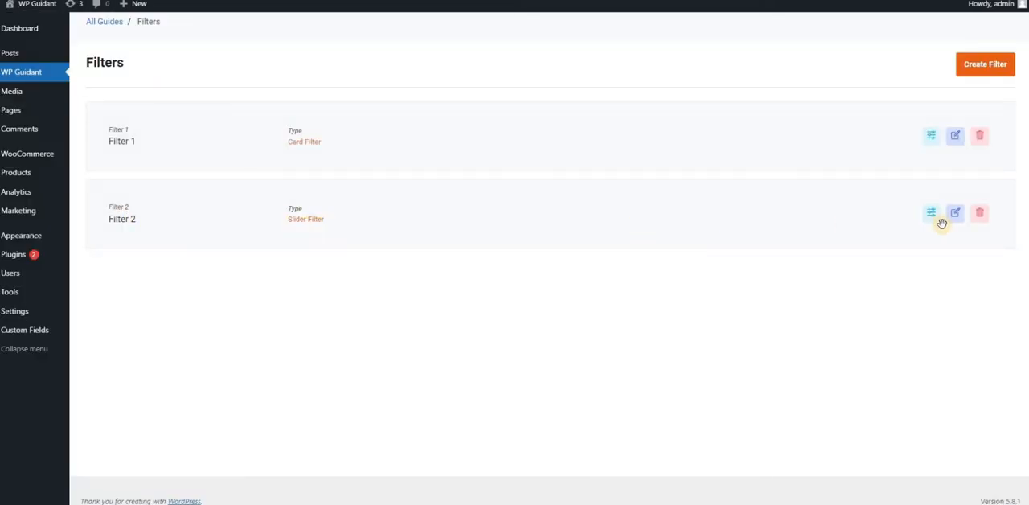
# Create a new slider in Filter 2 with Single as its slider type
pyautogui.click(930, 214)
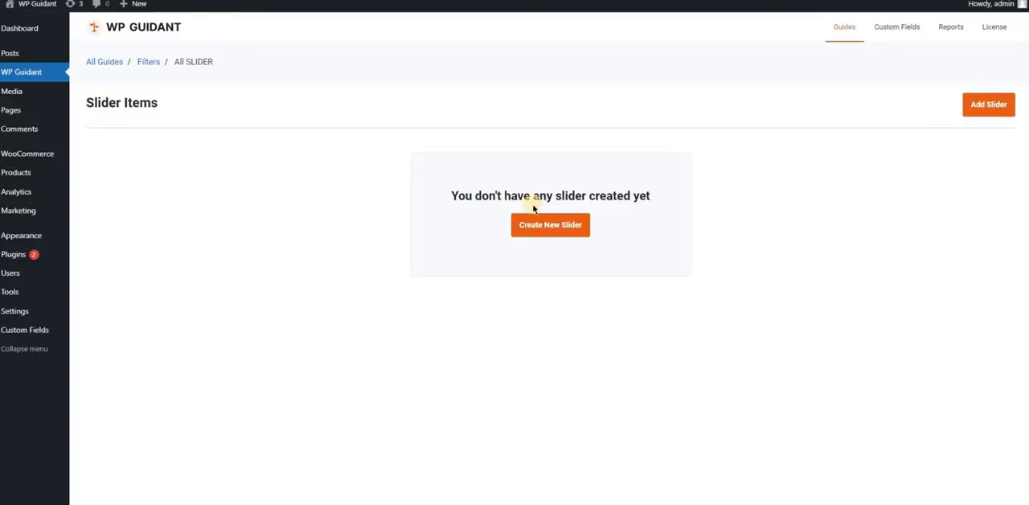
pyautogui.click(559, 225)
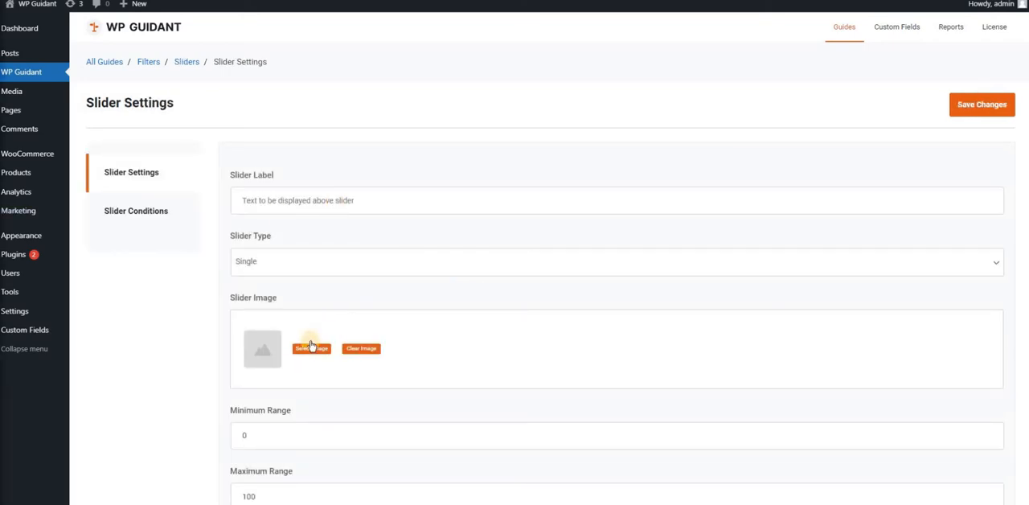
pyautogui.click(259, 268)
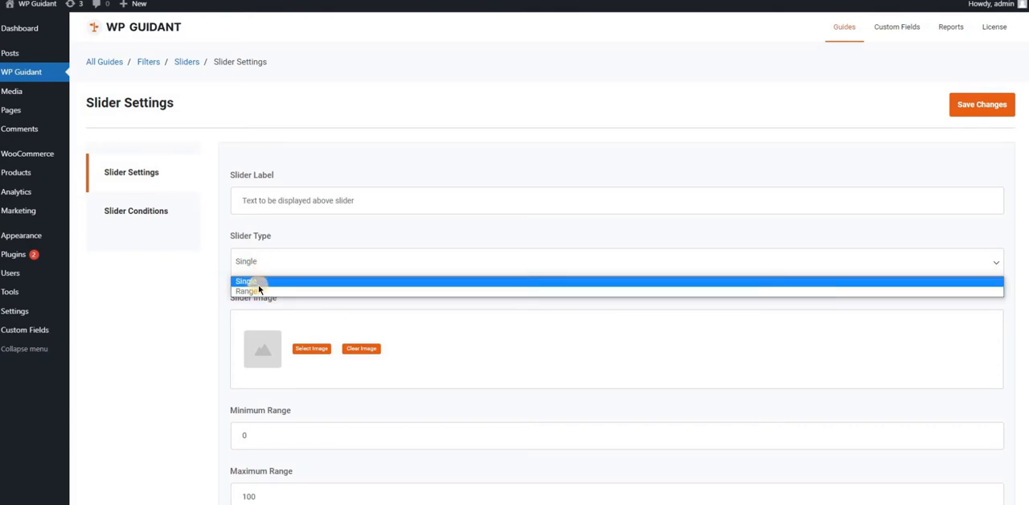
pyautogui.click(258, 284)
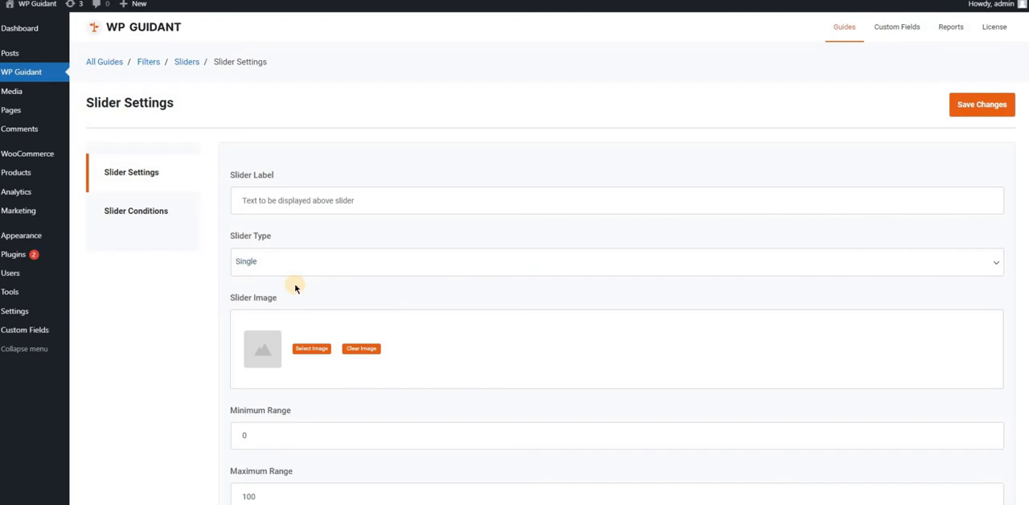
# Use apartment.png from the media library as the slider image
pyautogui.click(291, 196)
pyautogui.click(312, 348)
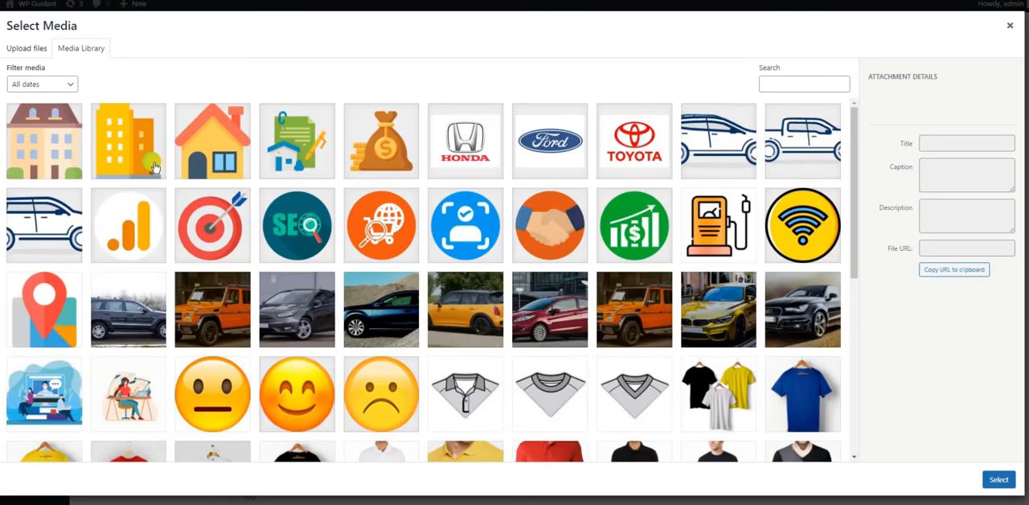
pyautogui.click(46, 124)
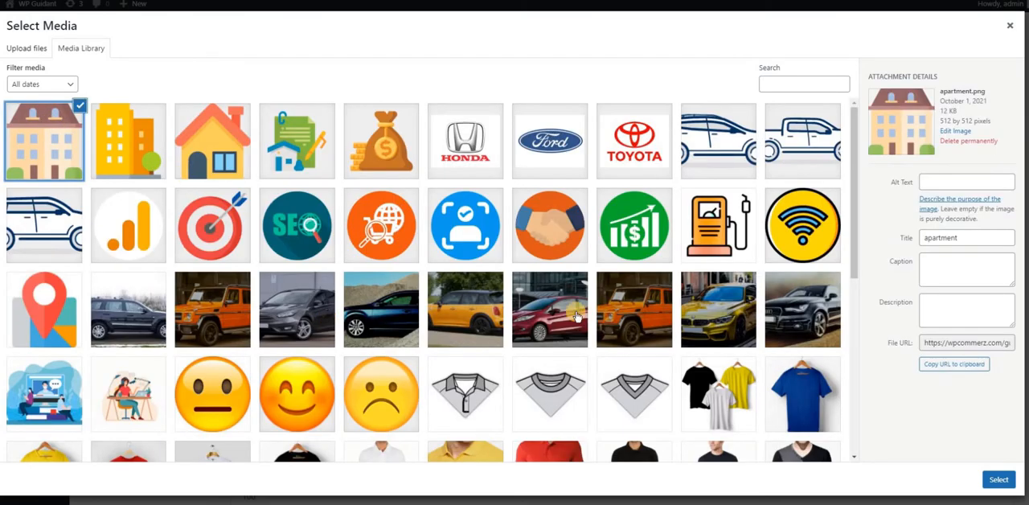
pyautogui.click(1001, 484)
# Set the slider's minimum range to 1, maximum range to 7 and step to 1, and save the changes
pyautogui.scroll(-2, 522, 337)
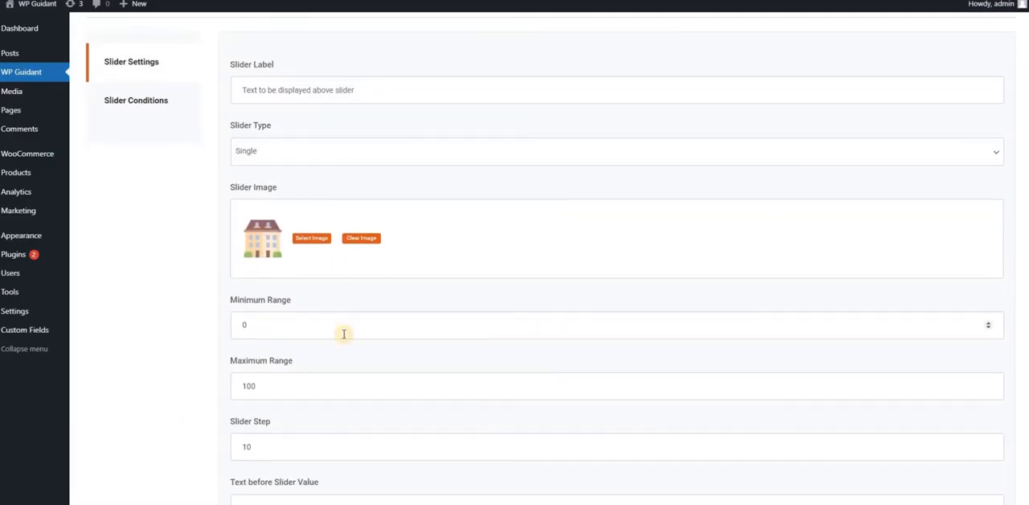
pyautogui.click(240, 328)
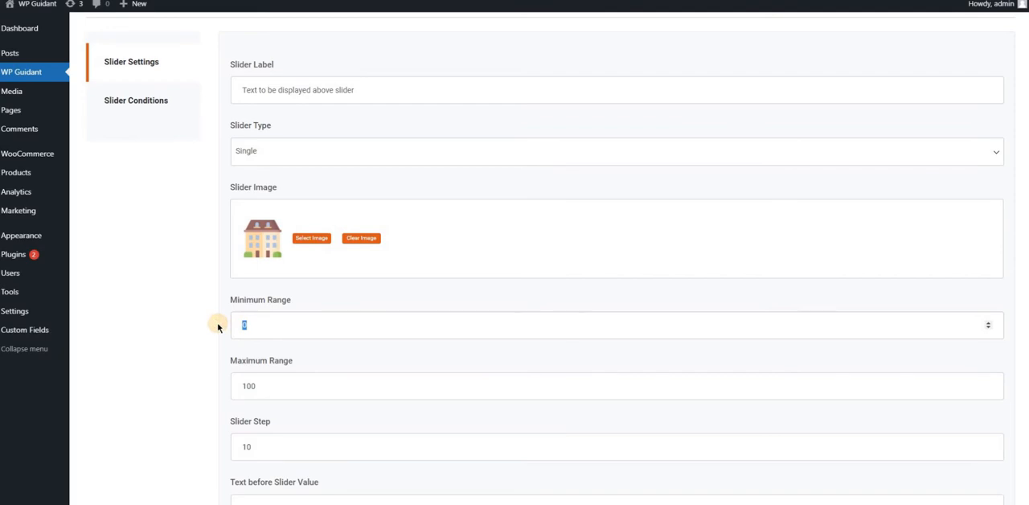
pyautogui.moveTo(283, 390); pyautogui.dragTo(198, 392)
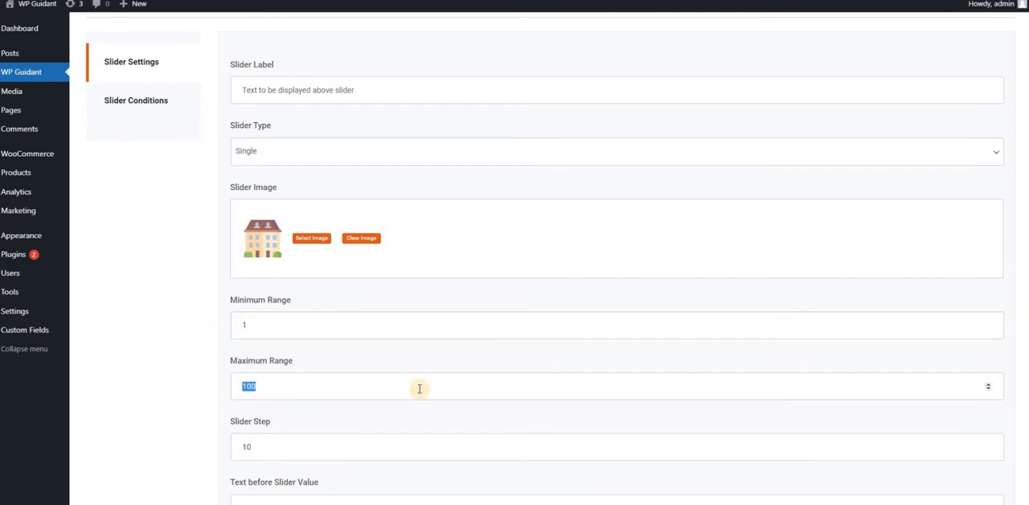
pyautogui.scroll(-2, 418, 389)
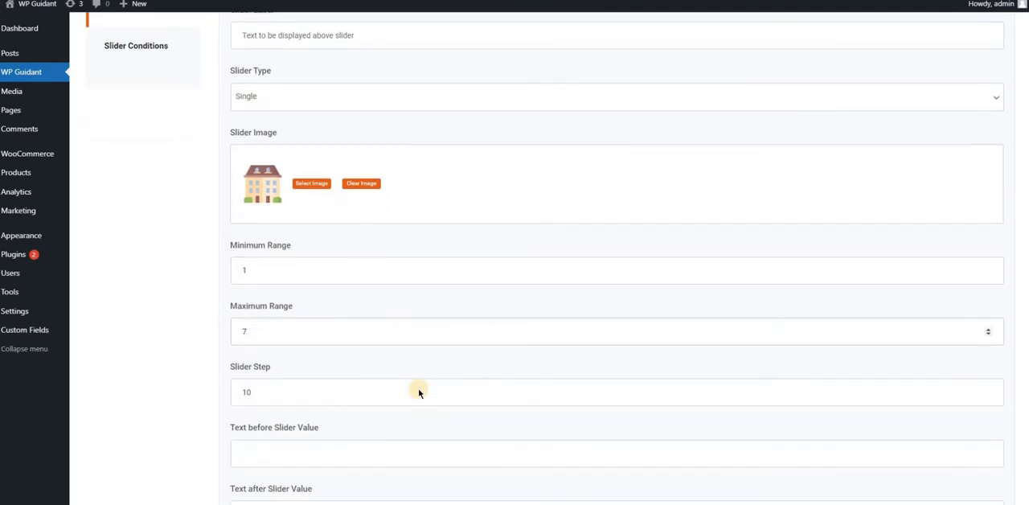
pyautogui.moveTo(266, 279); pyautogui.dragTo(232, 279)
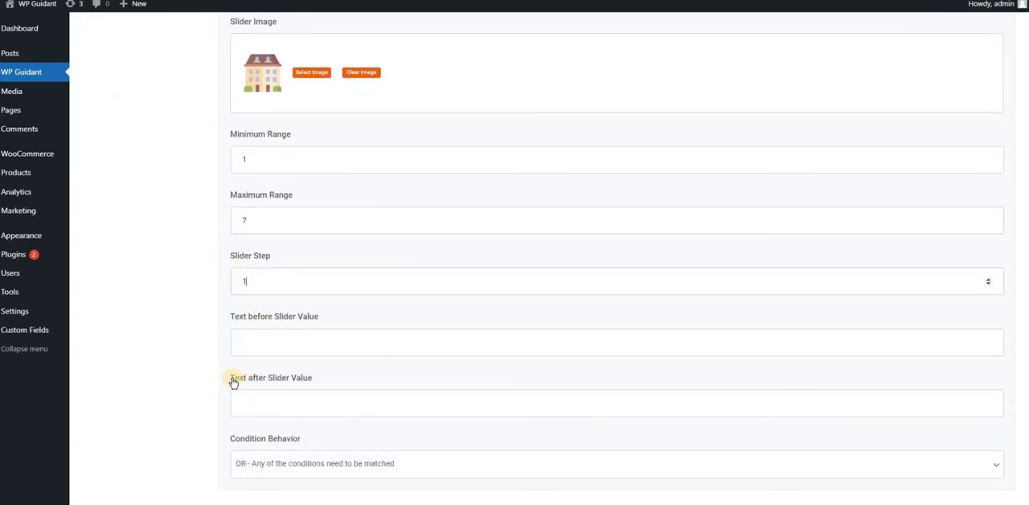
pyautogui.scroll(4, 233, 383)
pyautogui.click(960, 104)
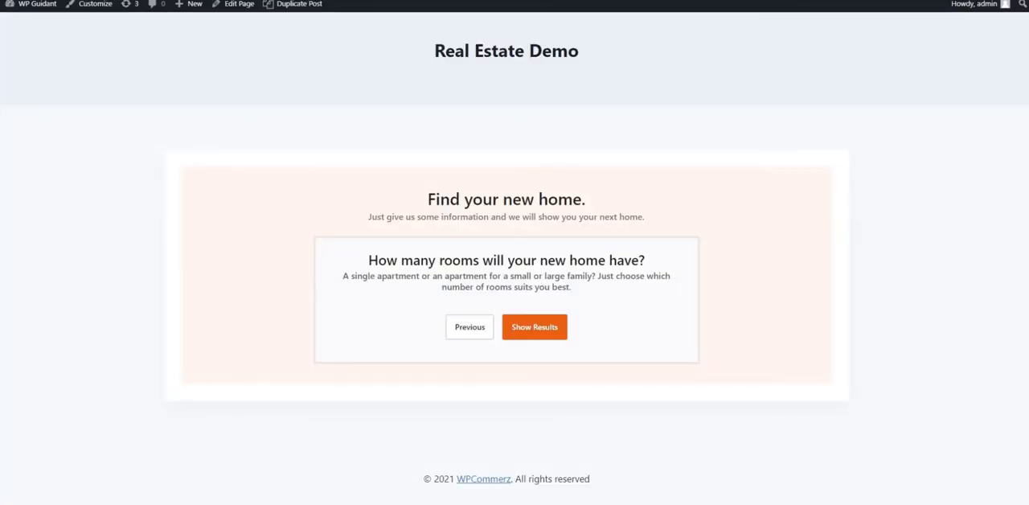
# Advance to the room question on the published page and test its slider by moving it to 2
pyautogui.click(473, 406)
pyautogui.click(499, 471)
pyautogui.moveTo(342, 395); pyautogui.dragTo(395, 386)
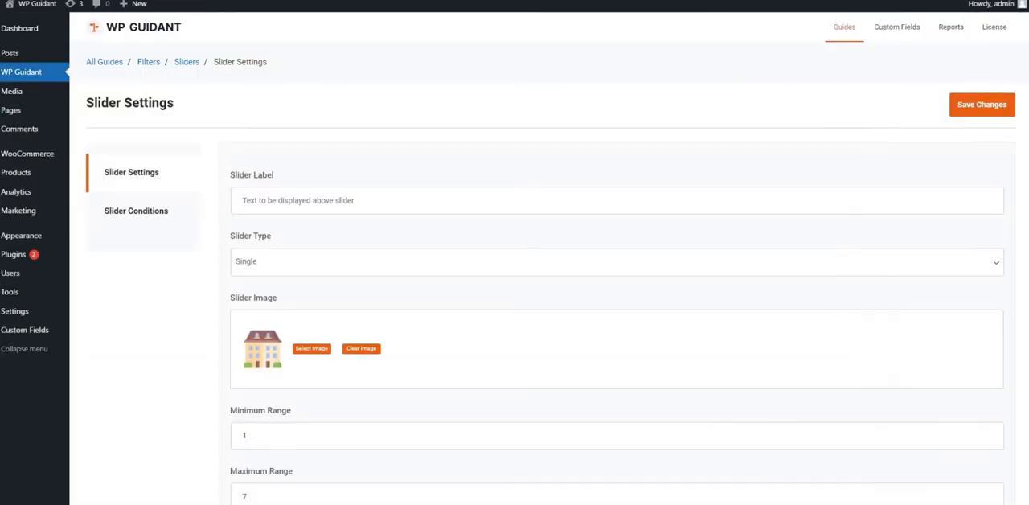
# Set the text after the slider value to "rooms" and save the slider settings
pyautogui.scroll(-5, 345, 340)
pyautogui.moveTo(234, 331); pyautogui.dragTo(282, 355)
pyautogui.click(282, 355)
pyautogui.click(259, 388)
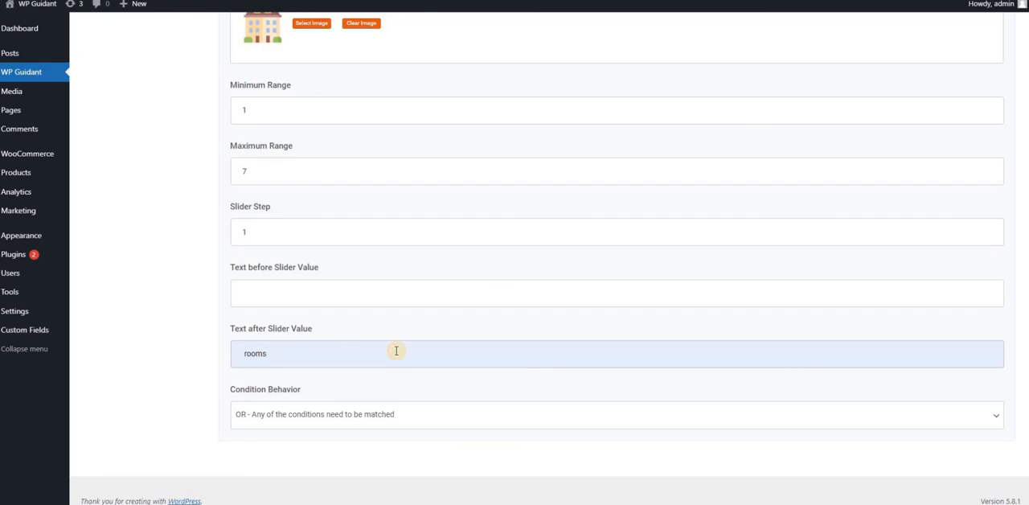
pyautogui.scroll(5, 396, 351)
pyautogui.click(965, 53)
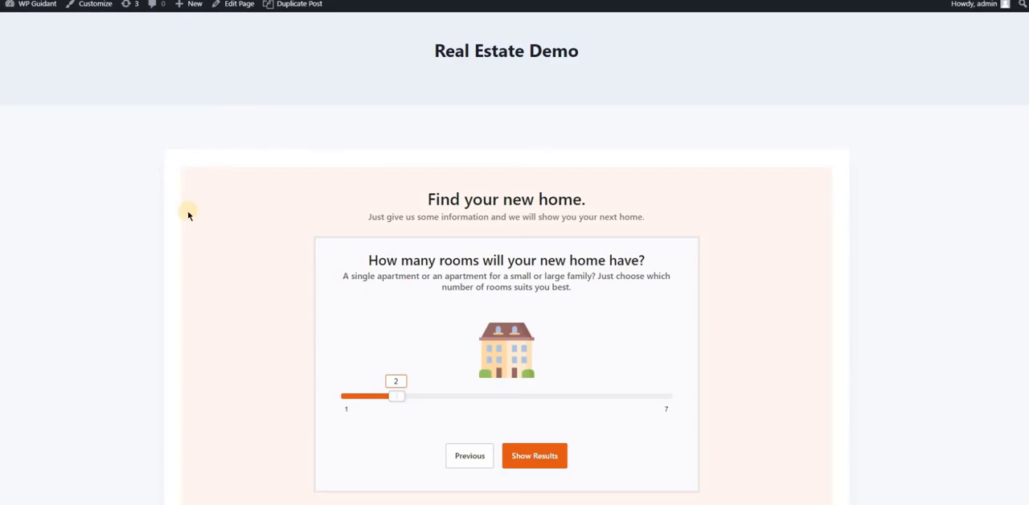
# Choose the Buy option on the refreshed published page, advance to the room question and test the slider with its "rooms" labels
pyautogui.click(482, 393)
pyautogui.click(506, 468)
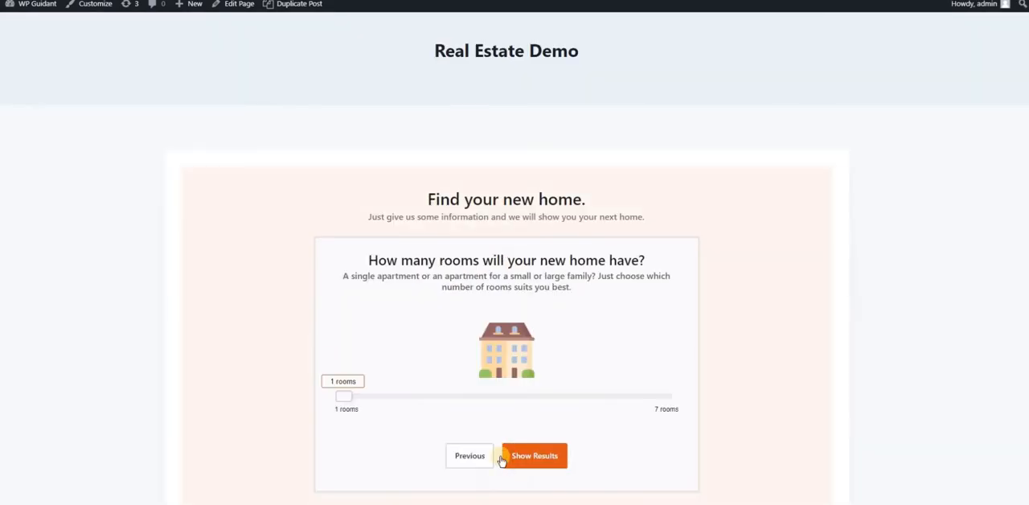
pyautogui.click(490, 398)
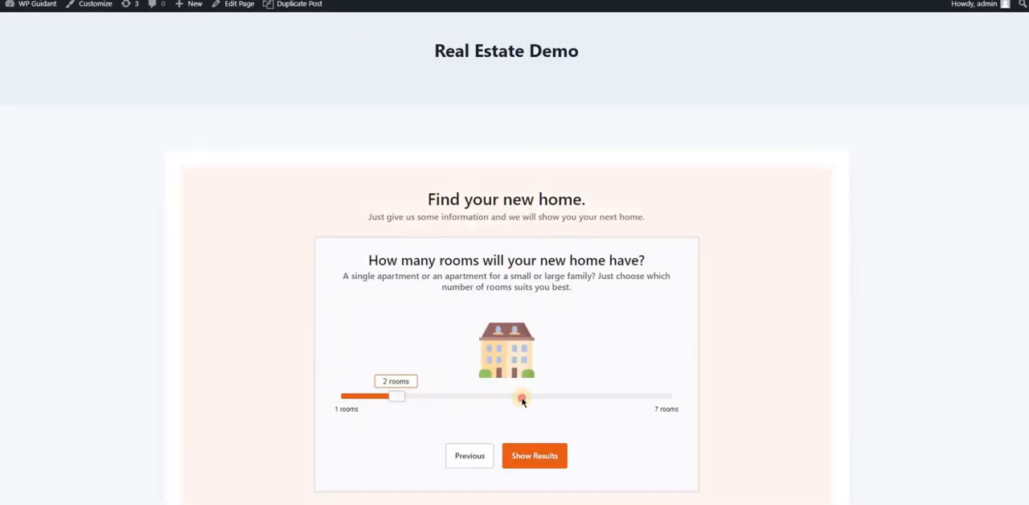
pyautogui.click(569, 399)
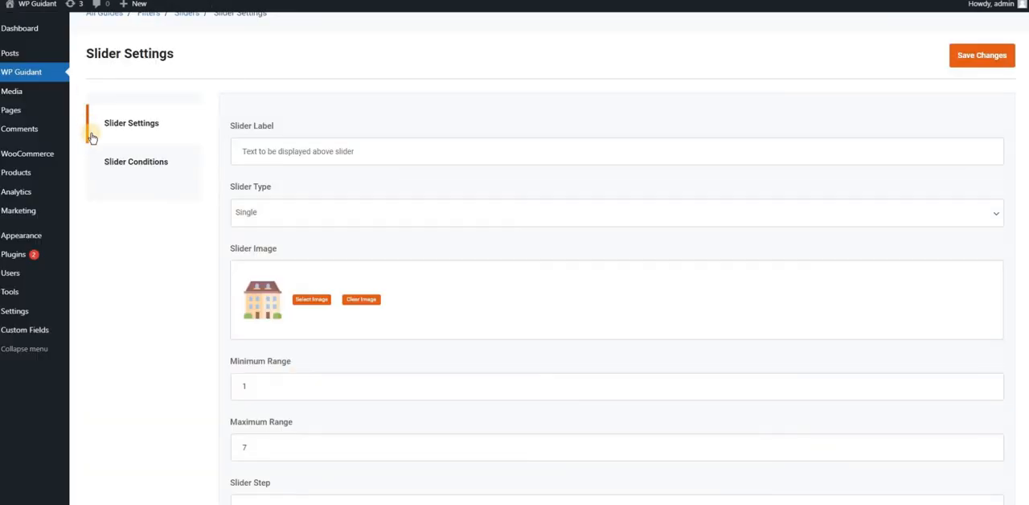
# Start a new condition for the slider and choose Bedrooms as its attribute
pyautogui.click(108, 168)
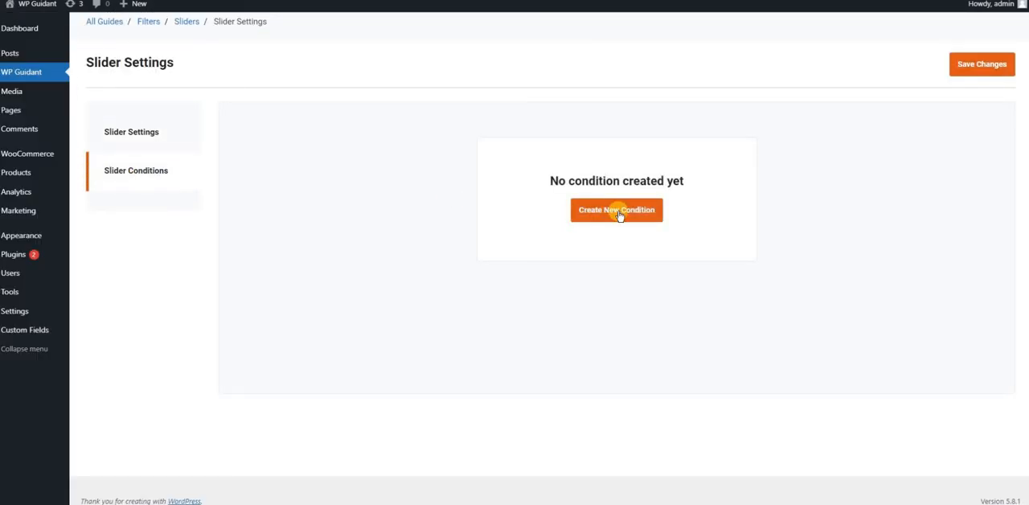
pyautogui.click(619, 215)
pyautogui.click(501, 229)
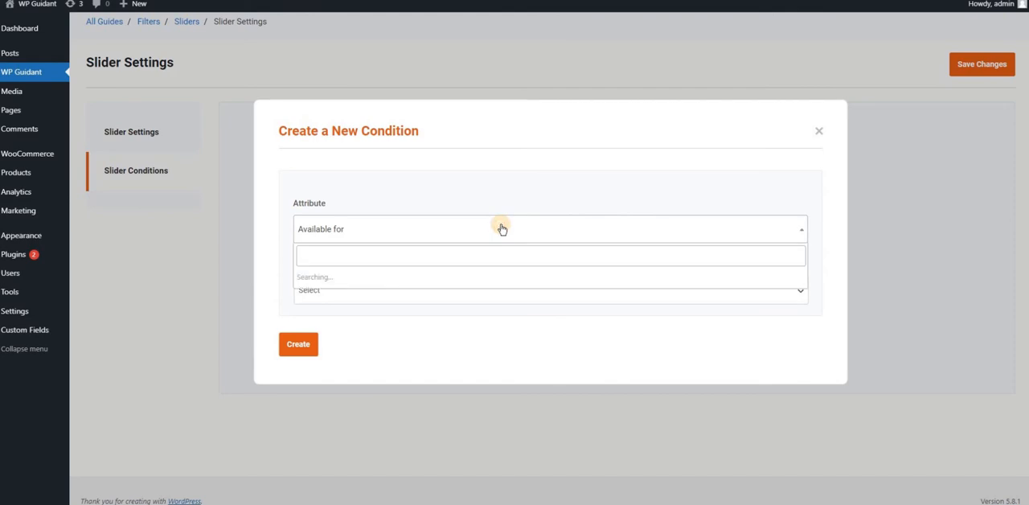
pyautogui.scroll(2, 361, 314)
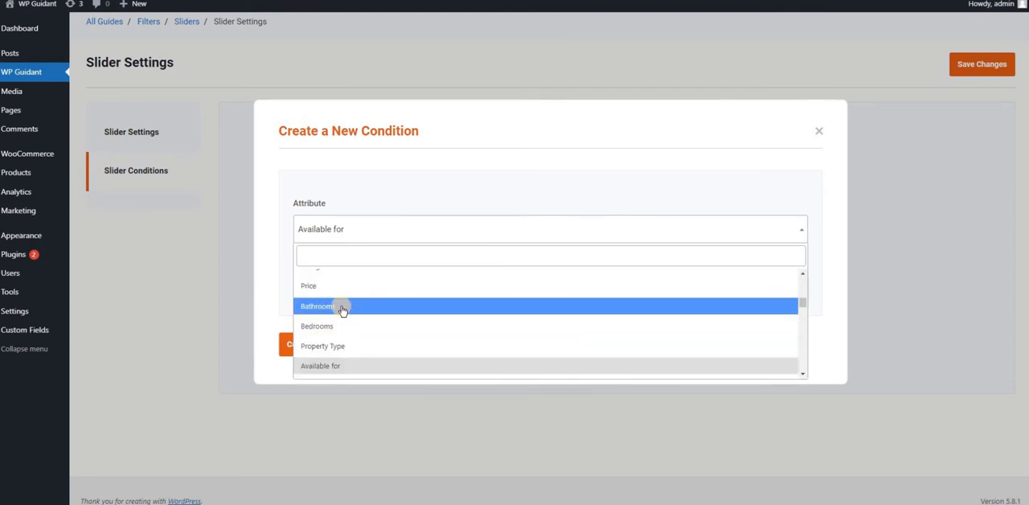
pyautogui.scroll(1, 341, 311)
pyautogui.scroll(2, 341, 308)
pyautogui.scroll(-3, 336, 321)
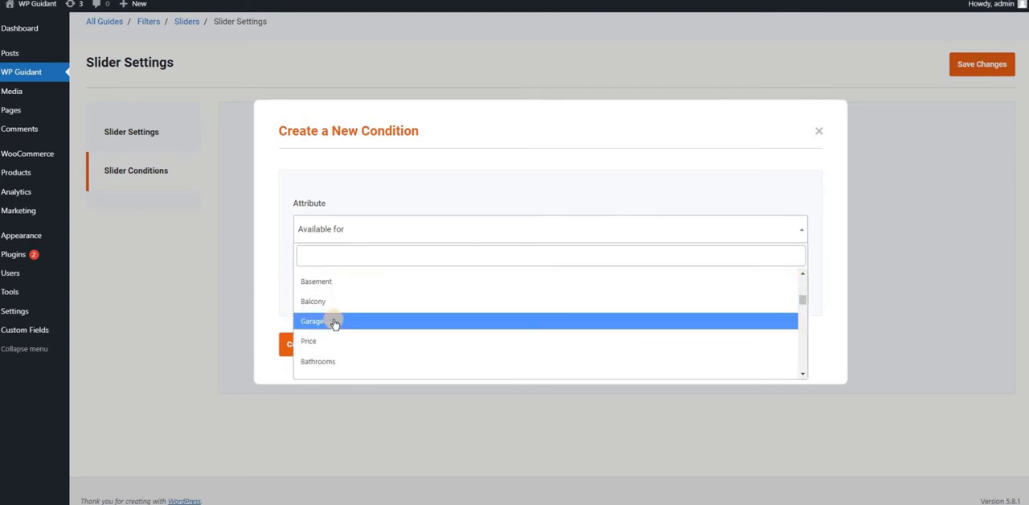
pyautogui.click(334, 327)
# Set the condition's matching type to Less than, create the condition and save the slider changes
pyautogui.click(341, 286)
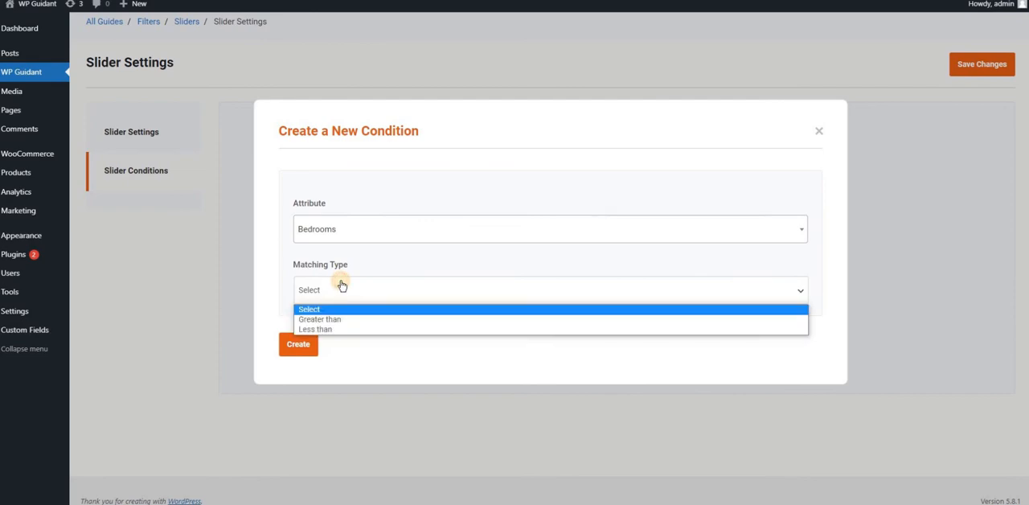
pyautogui.click(332, 329)
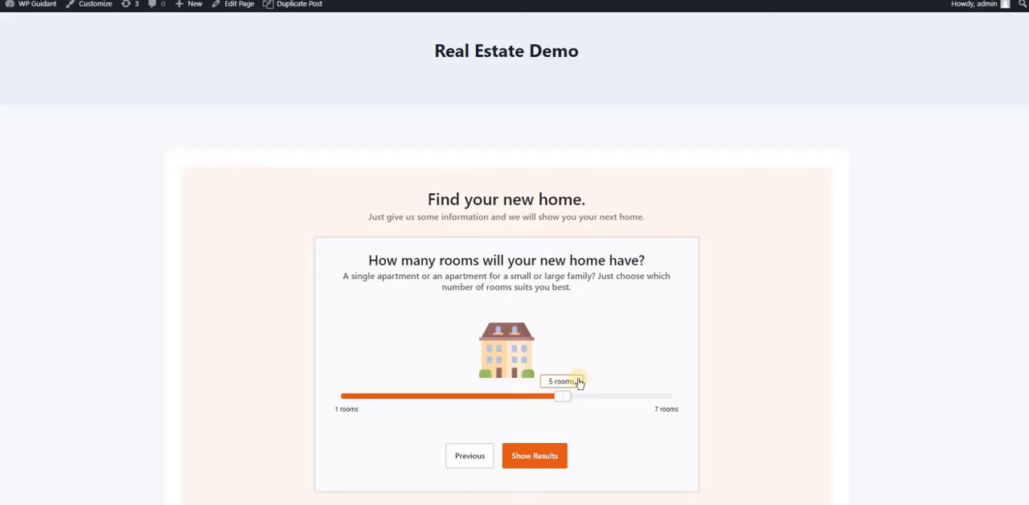
pyautogui.moveTo(563, 396); pyautogui.dragTo(451, 395)
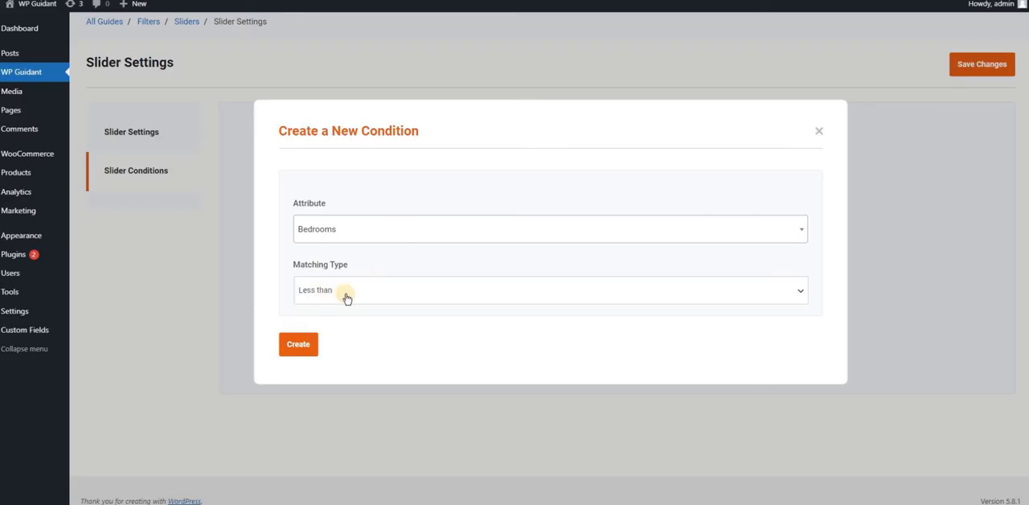
pyautogui.click(297, 347)
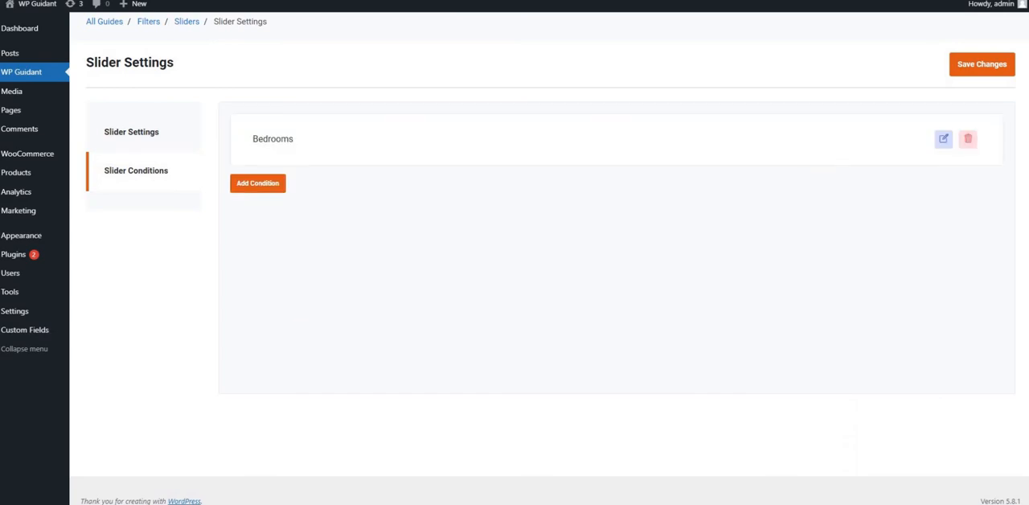
pyautogui.click(991, 69)
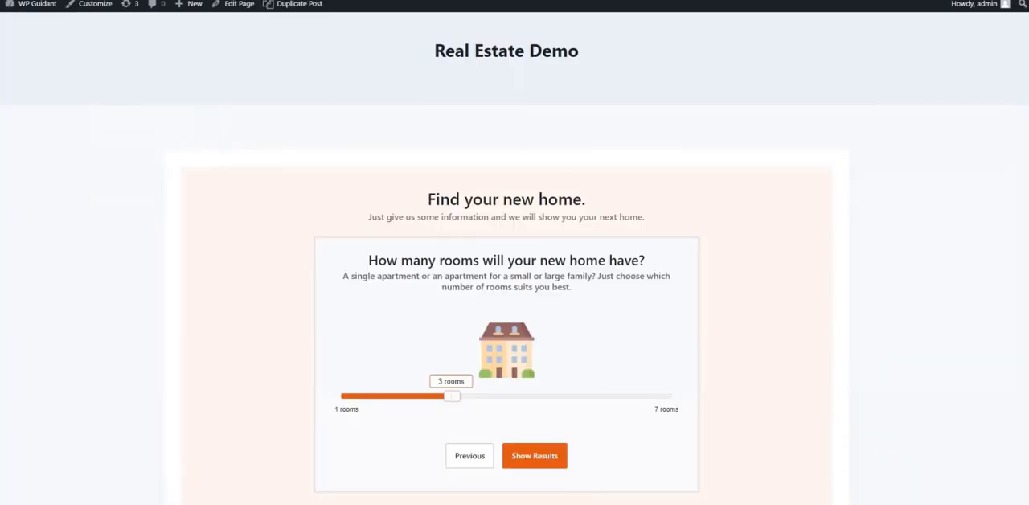
# Reload the published guide, answer Buy and 3 rooms, and show the matching results to review them
pyautogui.press('F5')
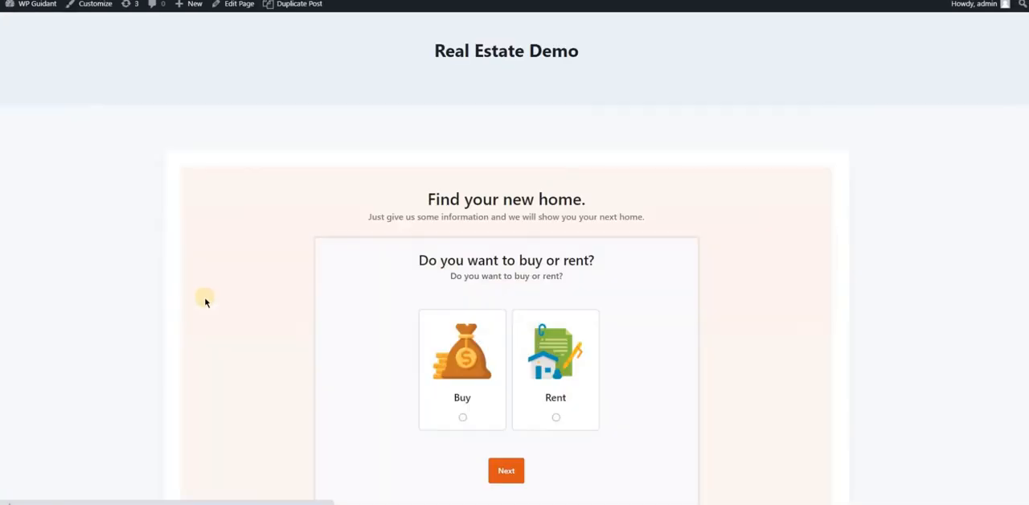
pyautogui.scroll(-2, 205, 299)
pyautogui.click(467, 277)
pyautogui.click(505, 359)
pyautogui.moveTo(339, 287); pyautogui.dragTo(474, 287)
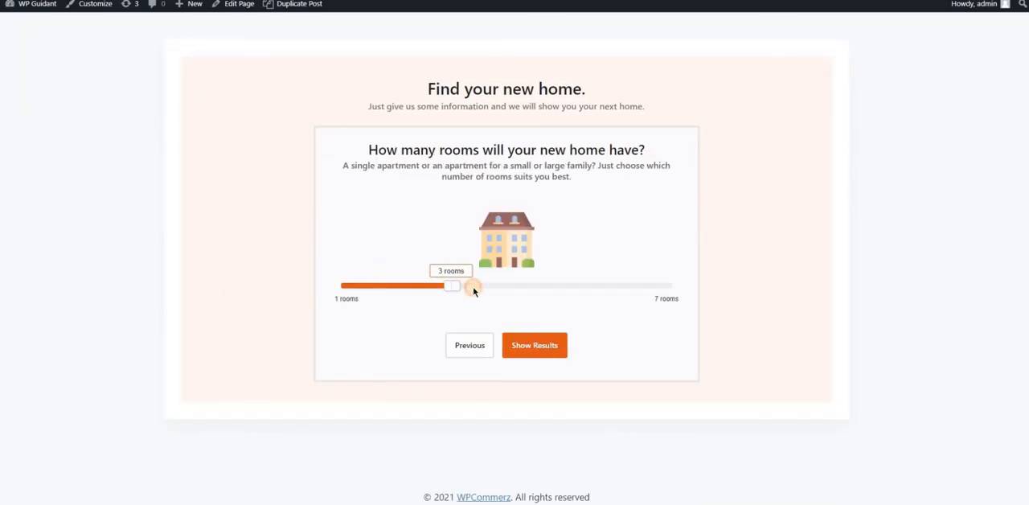
pyautogui.click(548, 348)
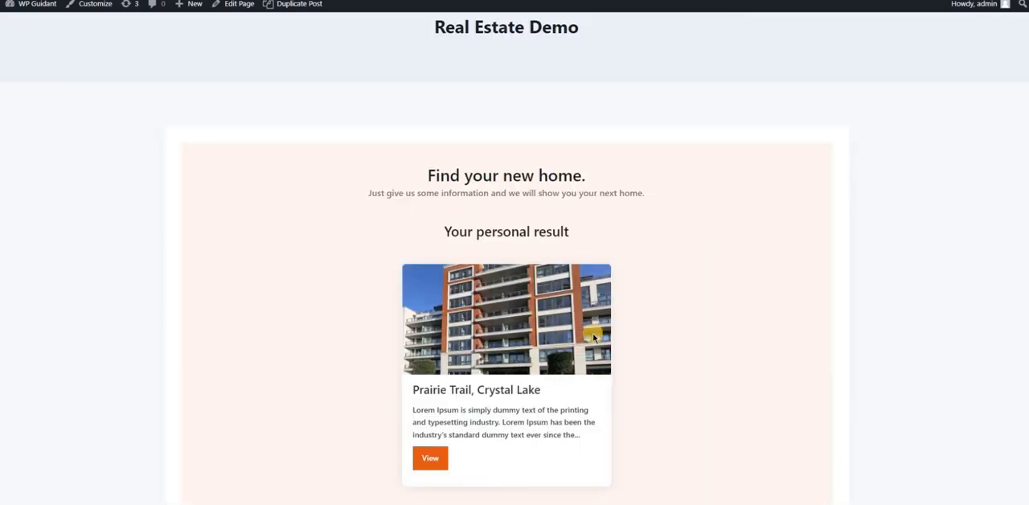
pyautogui.scroll(-5, 594, 337)
pyautogui.scroll(8, 594, 337)
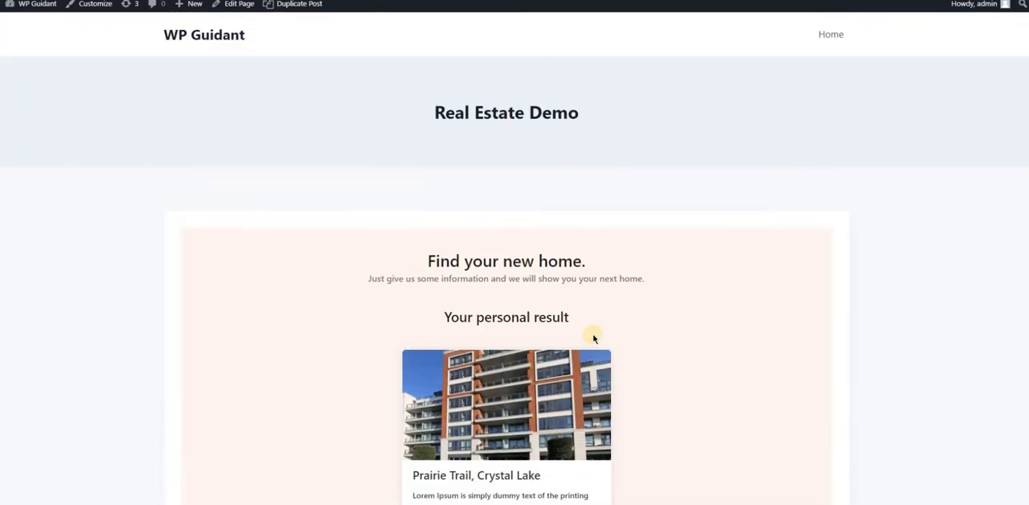